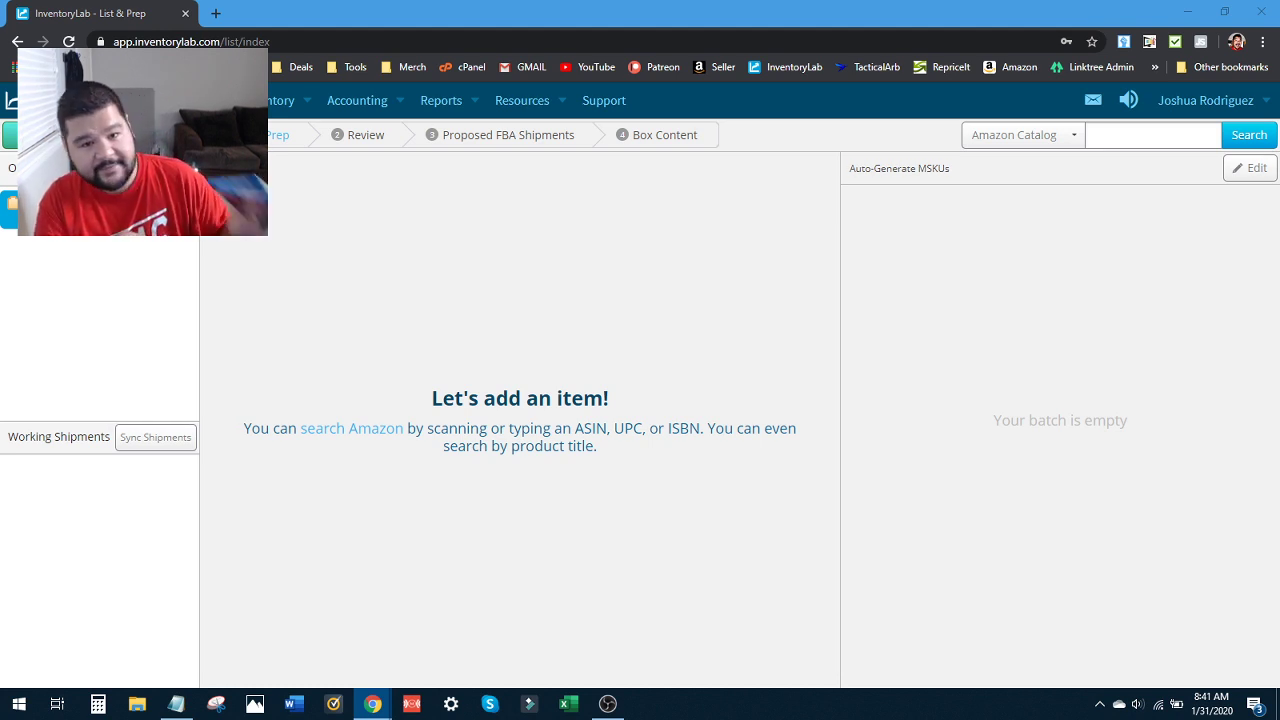
{"action": "left_click", "coordinate": [1092, 142]}
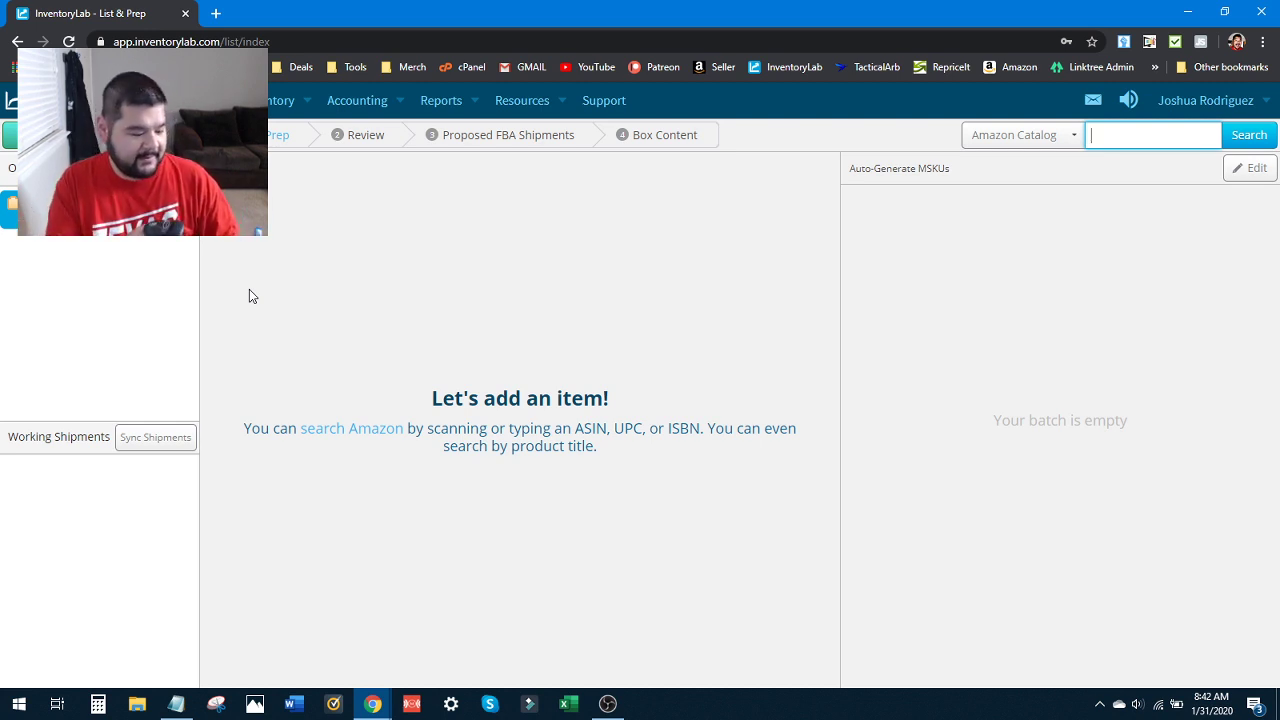
{"action": "type", "text": "603497925636"}
{"action": "key", "text": "Return"}
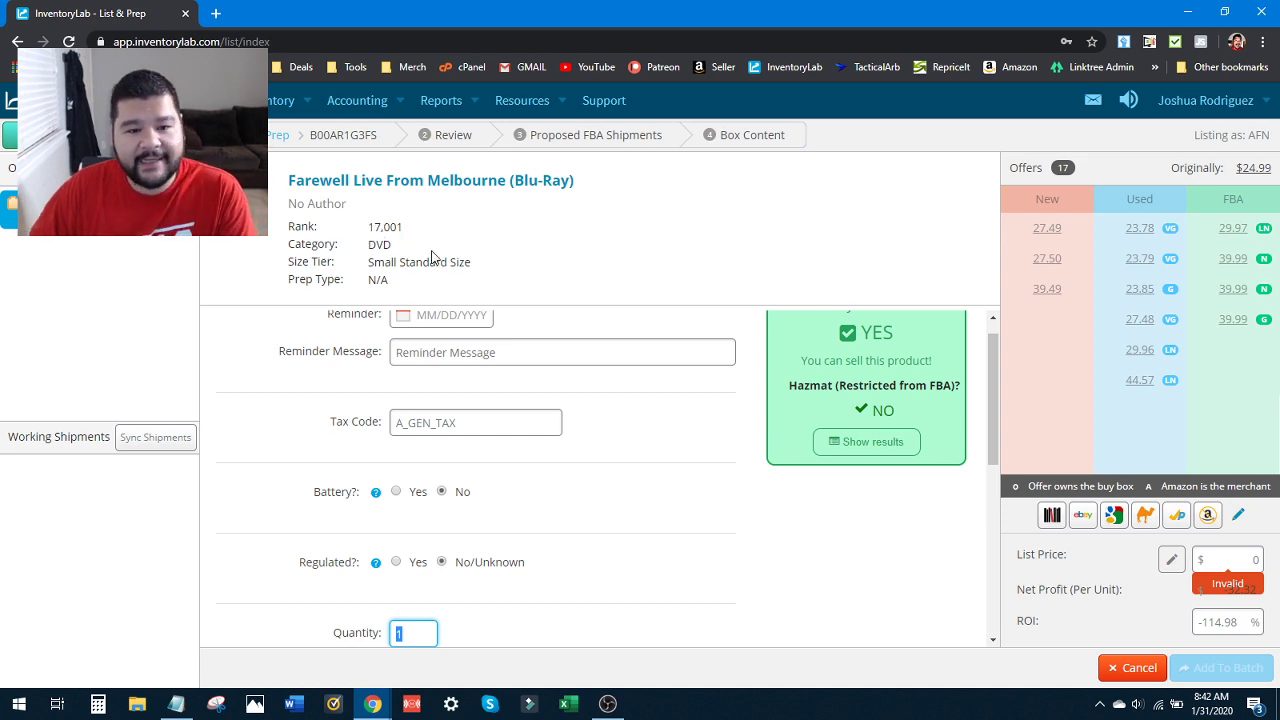
Step: Set the Blu-ray's total cost per unit to 2.50 and its purchase date to 01/31/2020
{"action": "scroll", "coordinate": [322, 357], "scroll_direction": "up", "scroll_amount": 1}
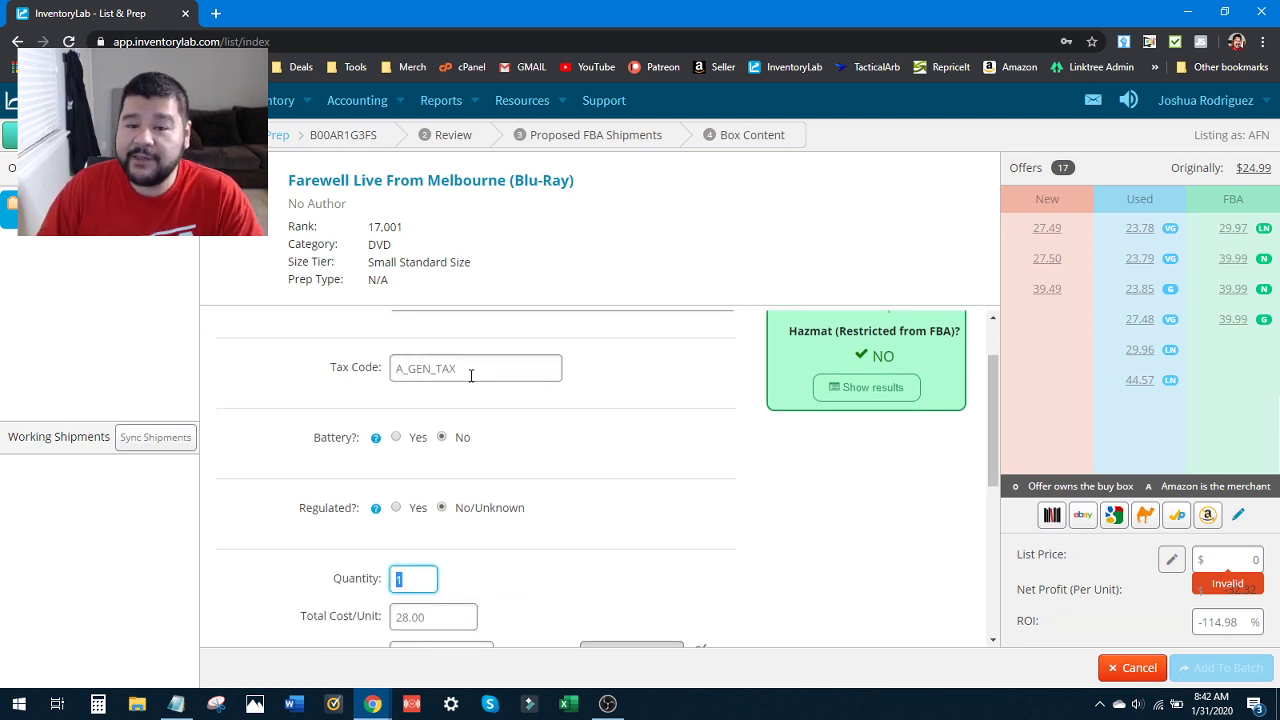
{"action": "scroll", "coordinate": [395, 432], "scroll_direction": "down", "scroll_amount": 1}
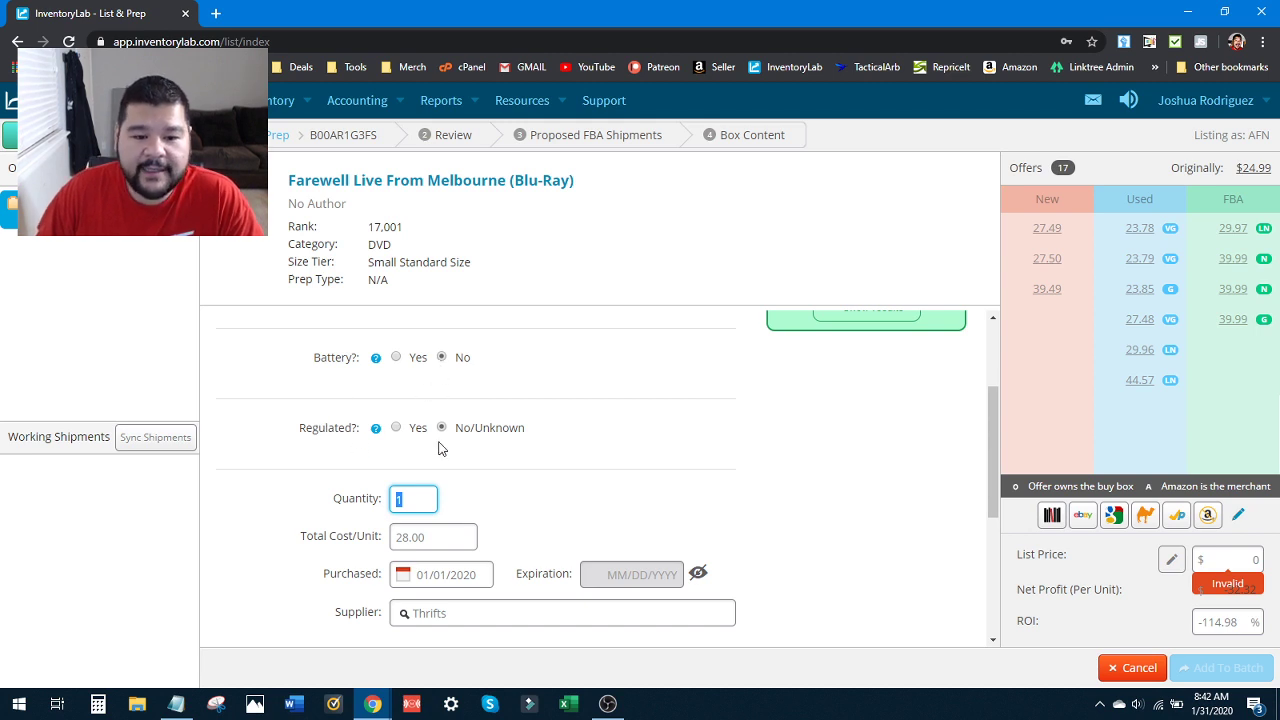
{"action": "scroll", "coordinate": [440, 447], "scroll_direction": "down", "scroll_amount": 2}
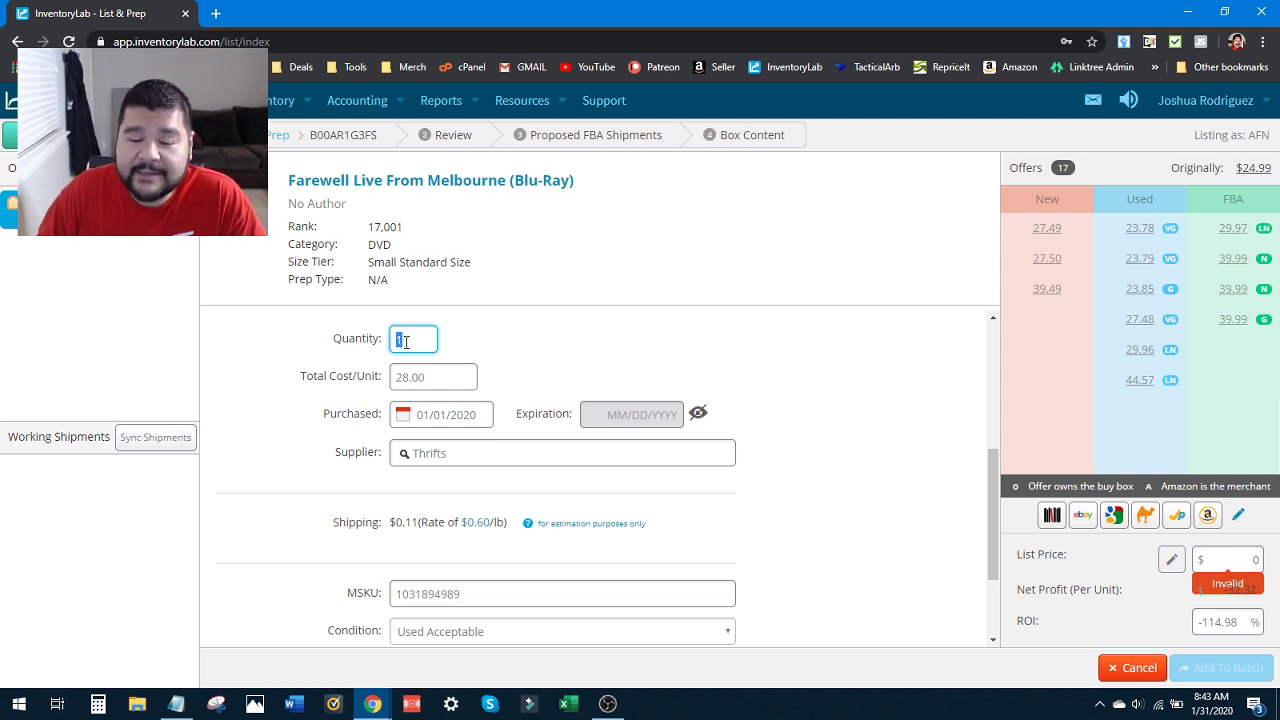
{"action": "left_click", "coordinate": [440, 376]}
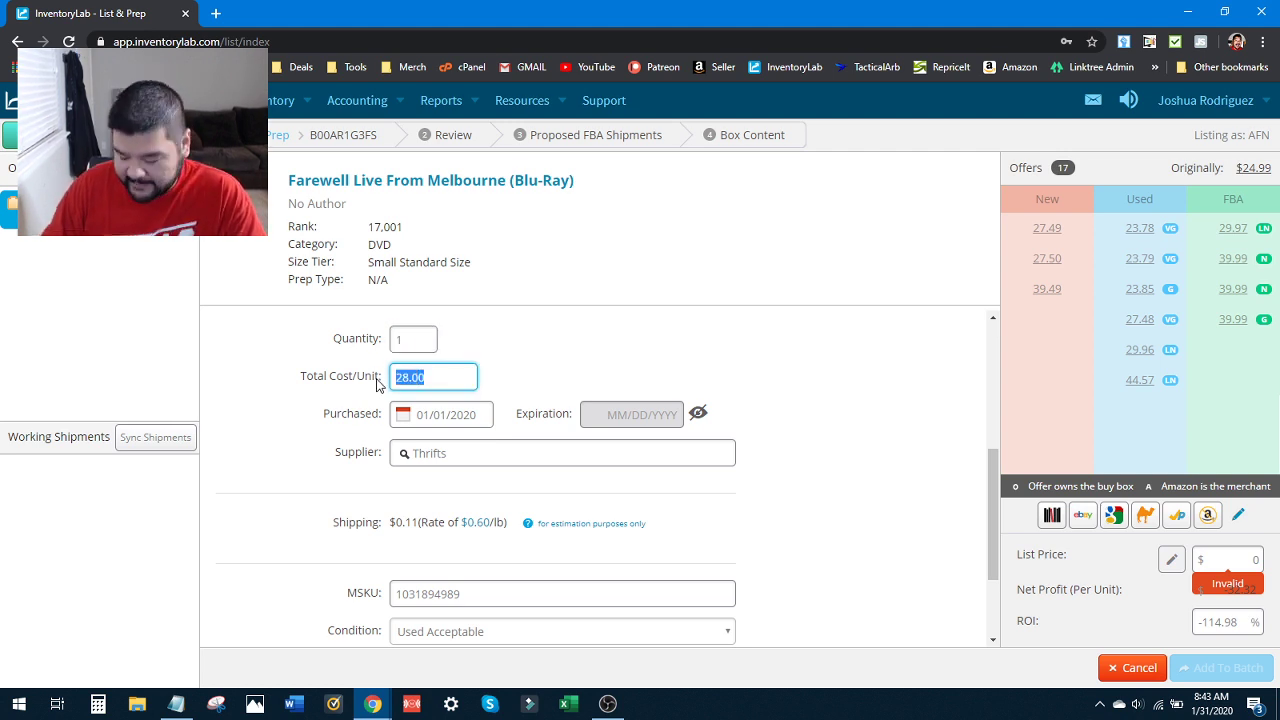
{"action": "type", "text": "2.50"}
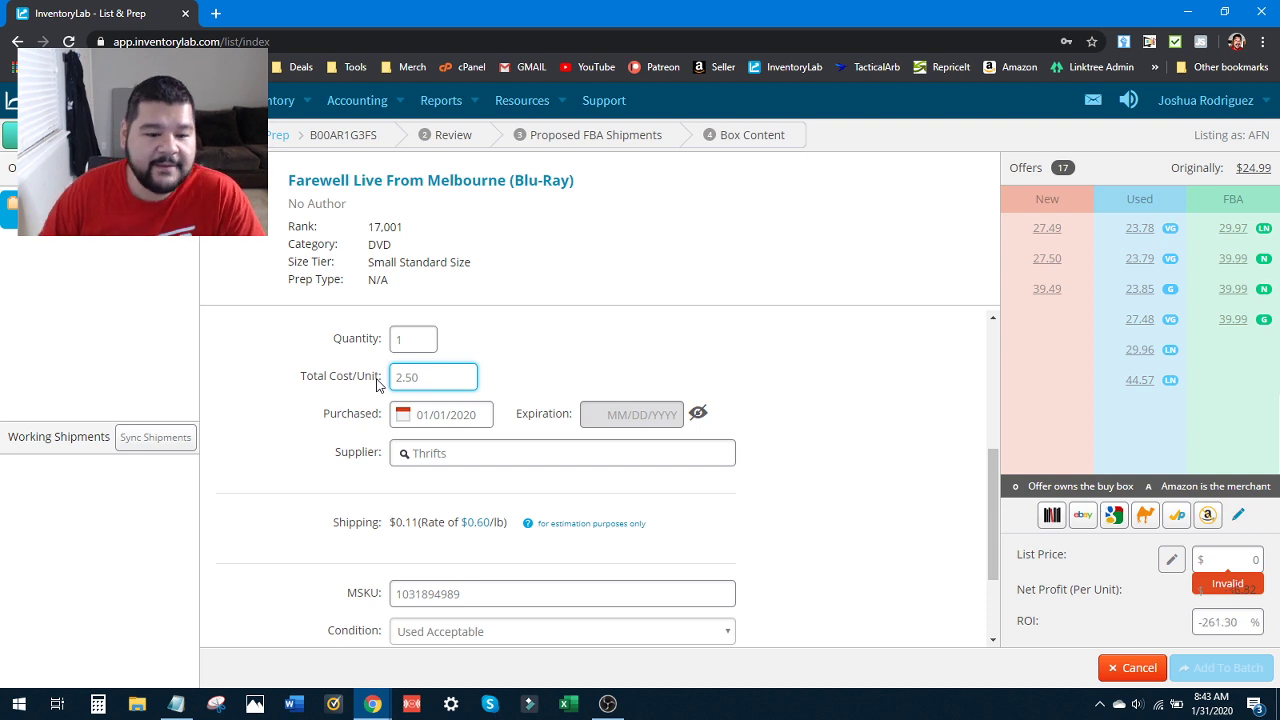
{"action": "left_click", "coordinate": [327, 418]}
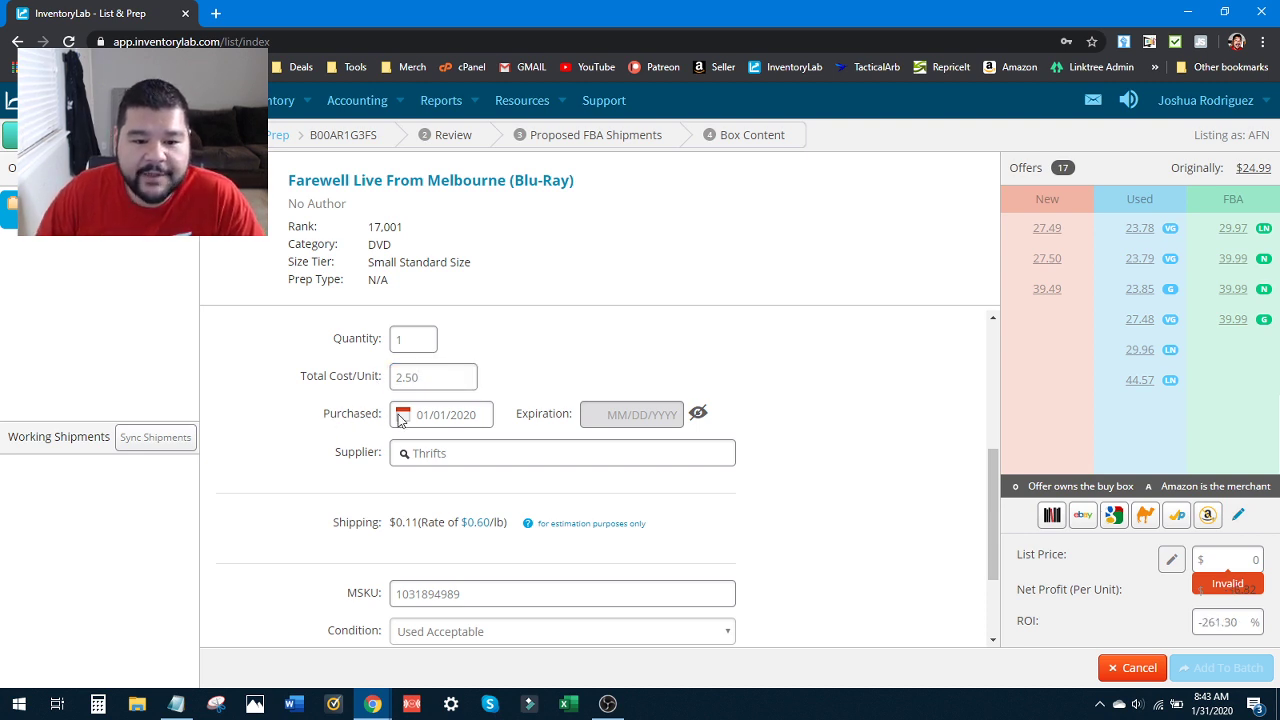
{"action": "left_click", "coordinate": [398, 418]}
{"action": "left_click", "coordinate": [508, 587]}
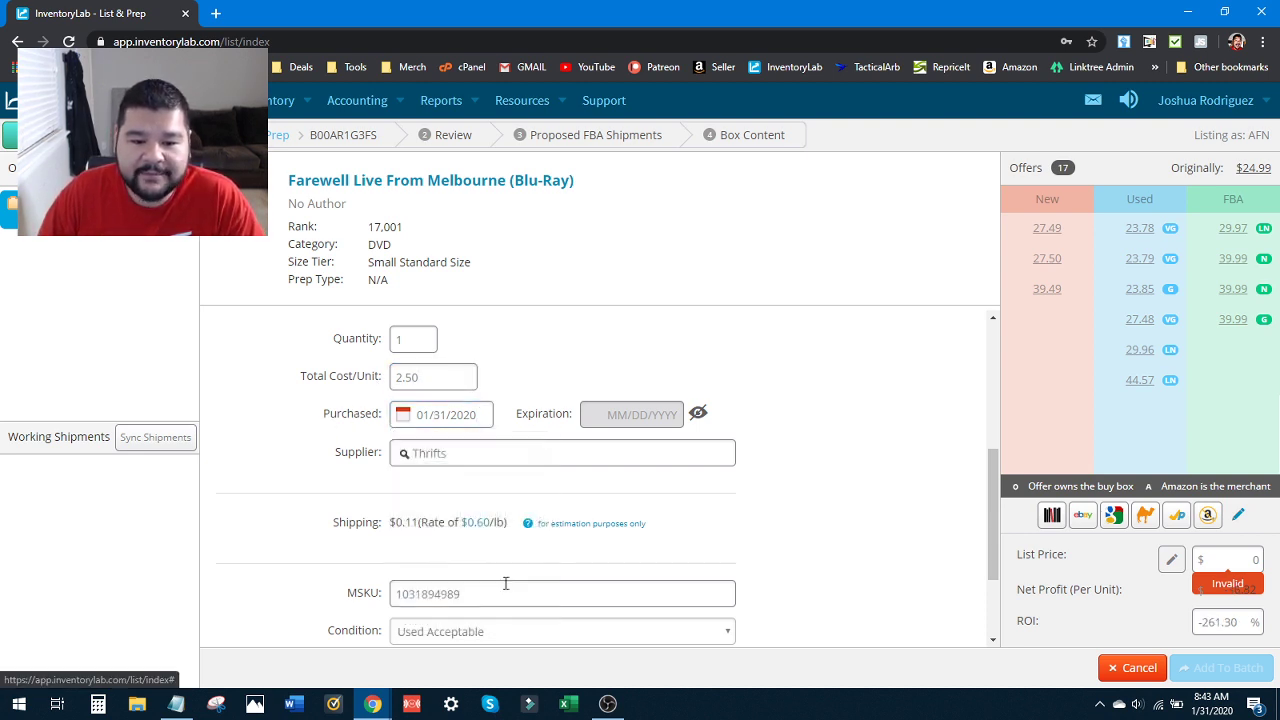
{"action": "left_click", "coordinate": [337, 457]}
{"action": "left_click", "coordinate": [327, 451]}
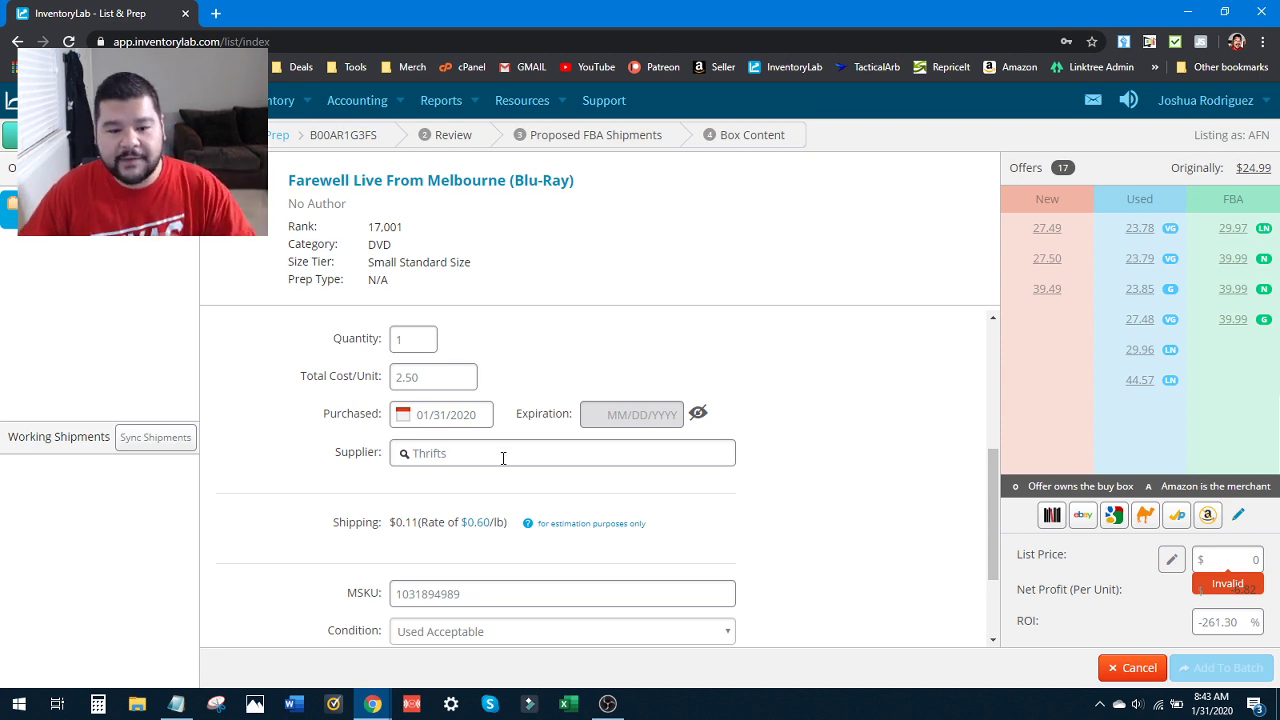
Step: Set the item's condition to Used Good and match the list price to the lowest FBA offer, 29.97
{"action": "scroll", "coordinate": [528, 485], "scroll_direction": "down", "scroll_amount": 1}
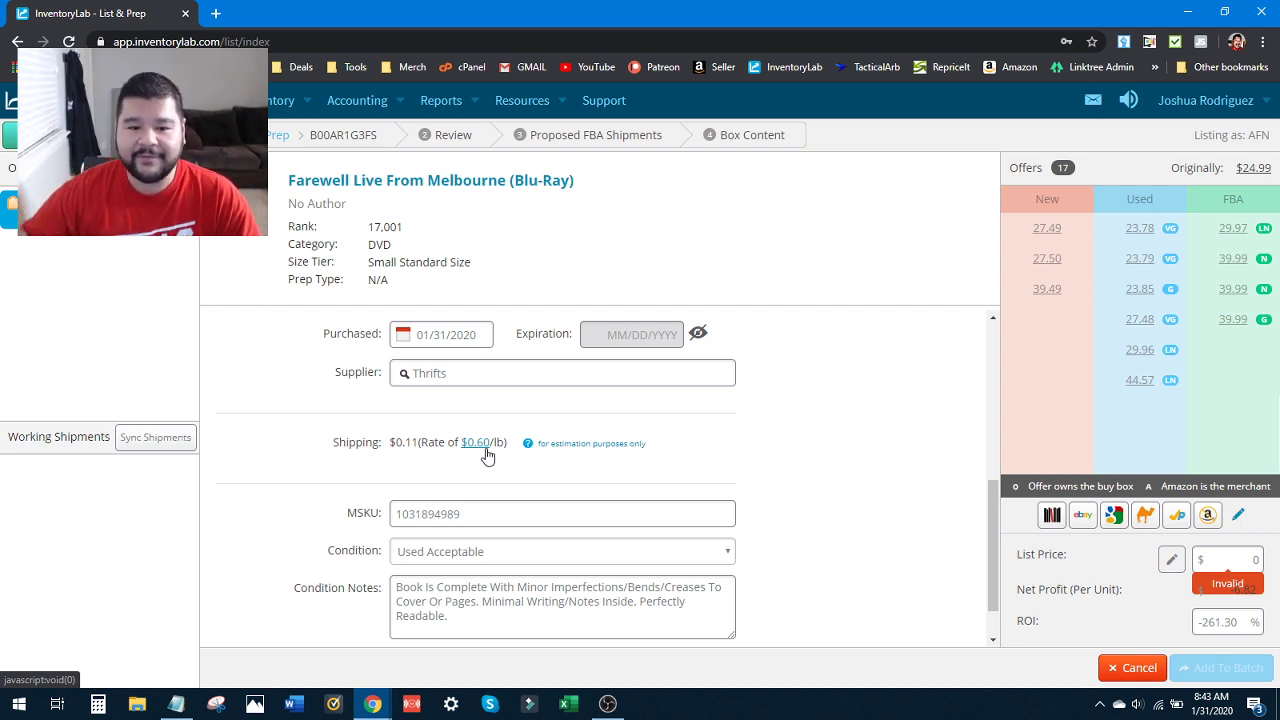
{"action": "scroll", "coordinate": [387, 481], "scroll_direction": "down", "scroll_amount": 1}
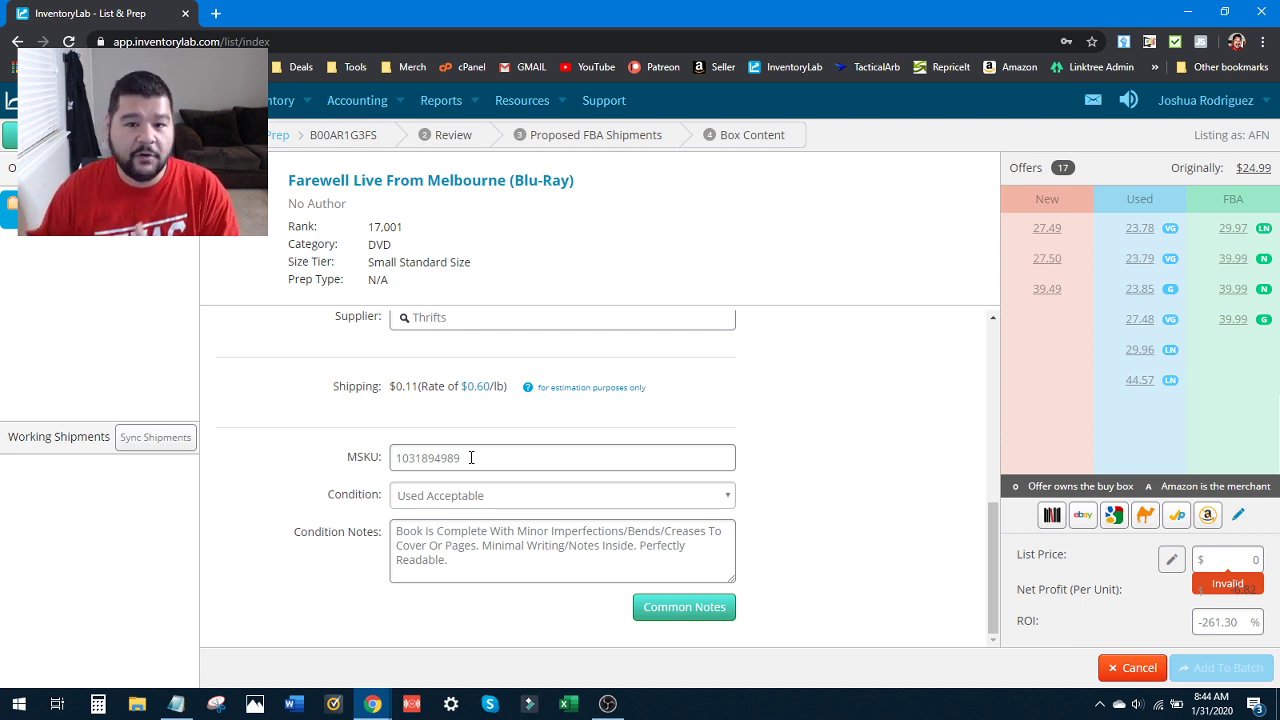
{"action": "left_click", "coordinate": [414, 496]}
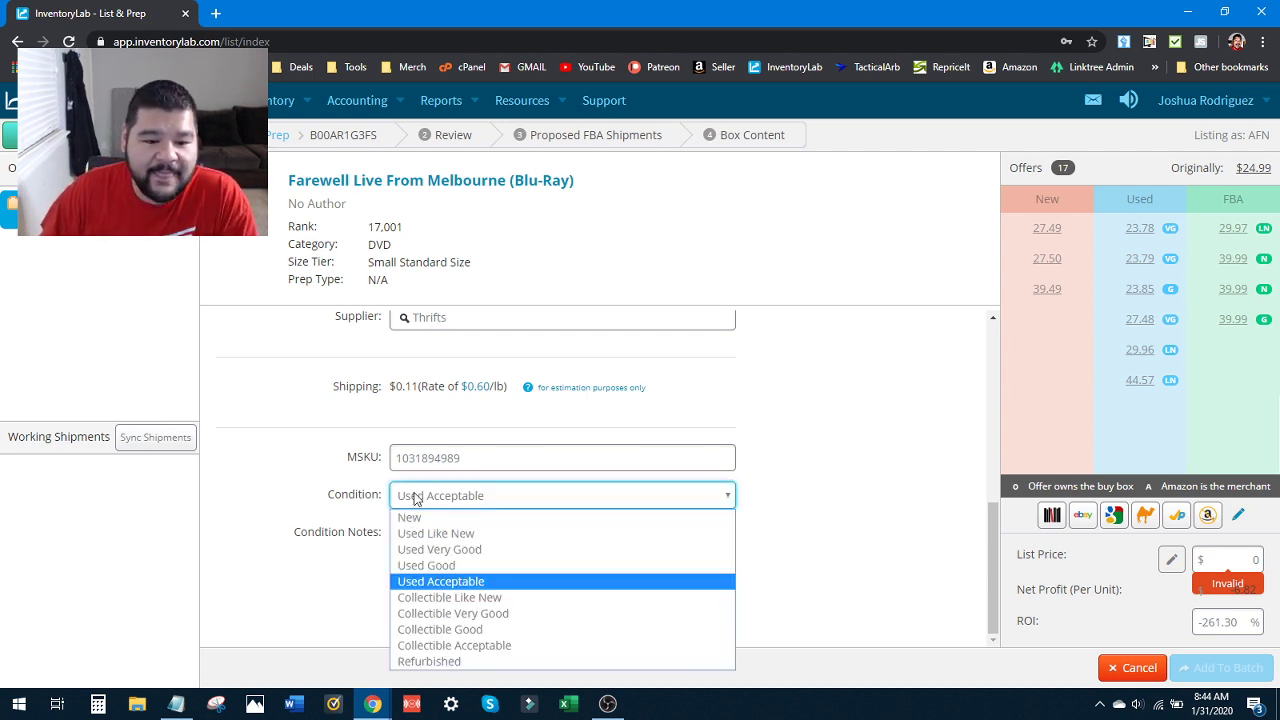
{"action": "left_click", "coordinate": [427, 567]}
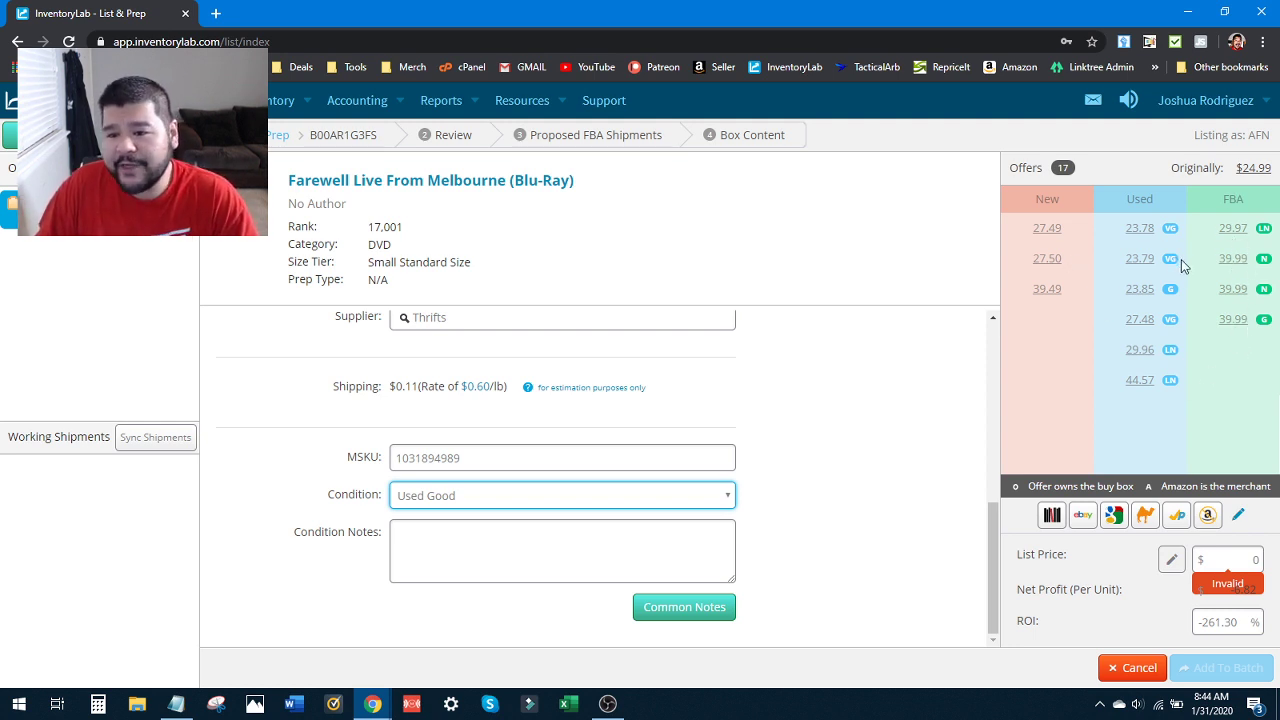
{"action": "left_click", "coordinate": [1236, 290]}
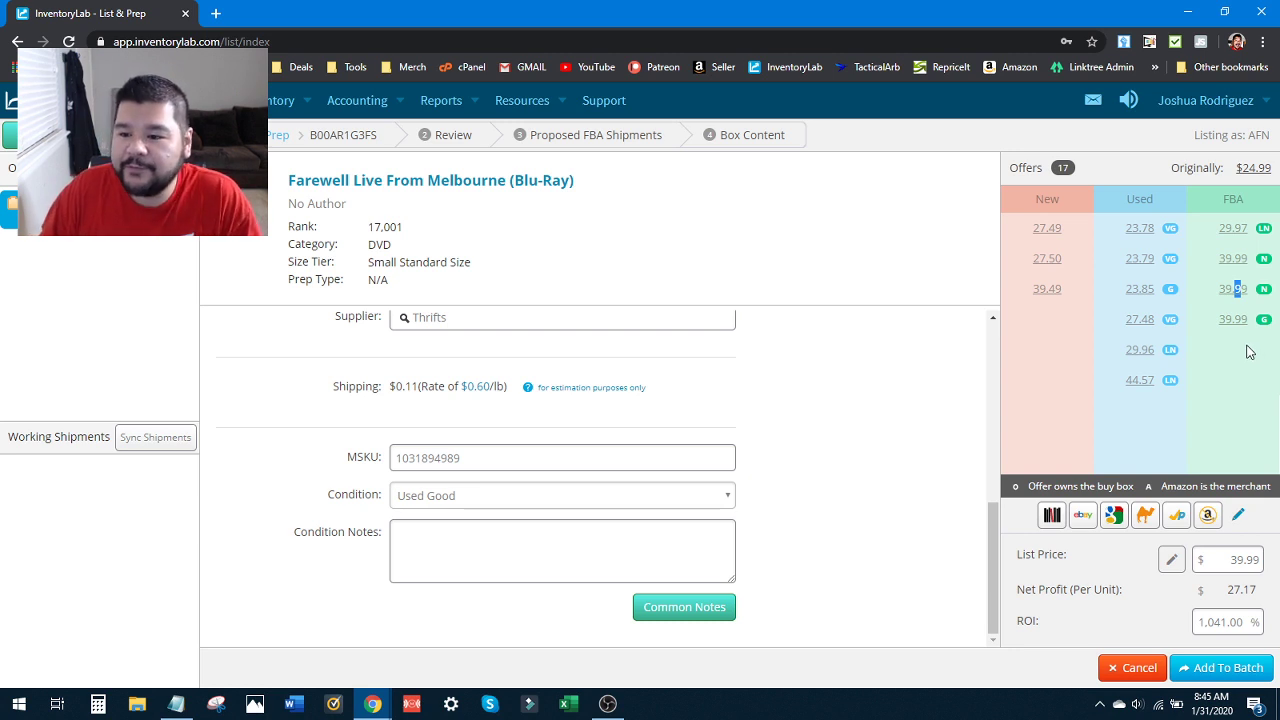
{"action": "left_click", "coordinate": [1210, 257]}
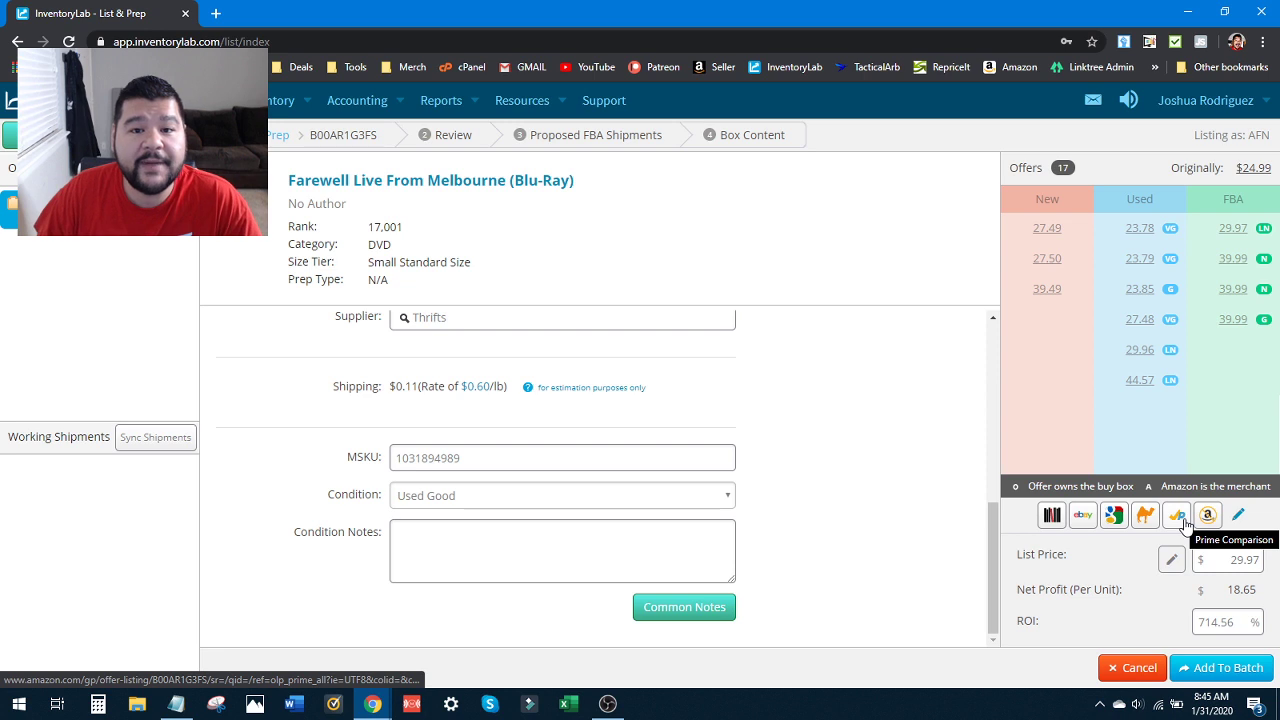
Step: Look up the Blu-ray on BookScouter and eBay from the research links, closing each page after viewing
{"action": "left_click", "coordinate": [1051, 516]}
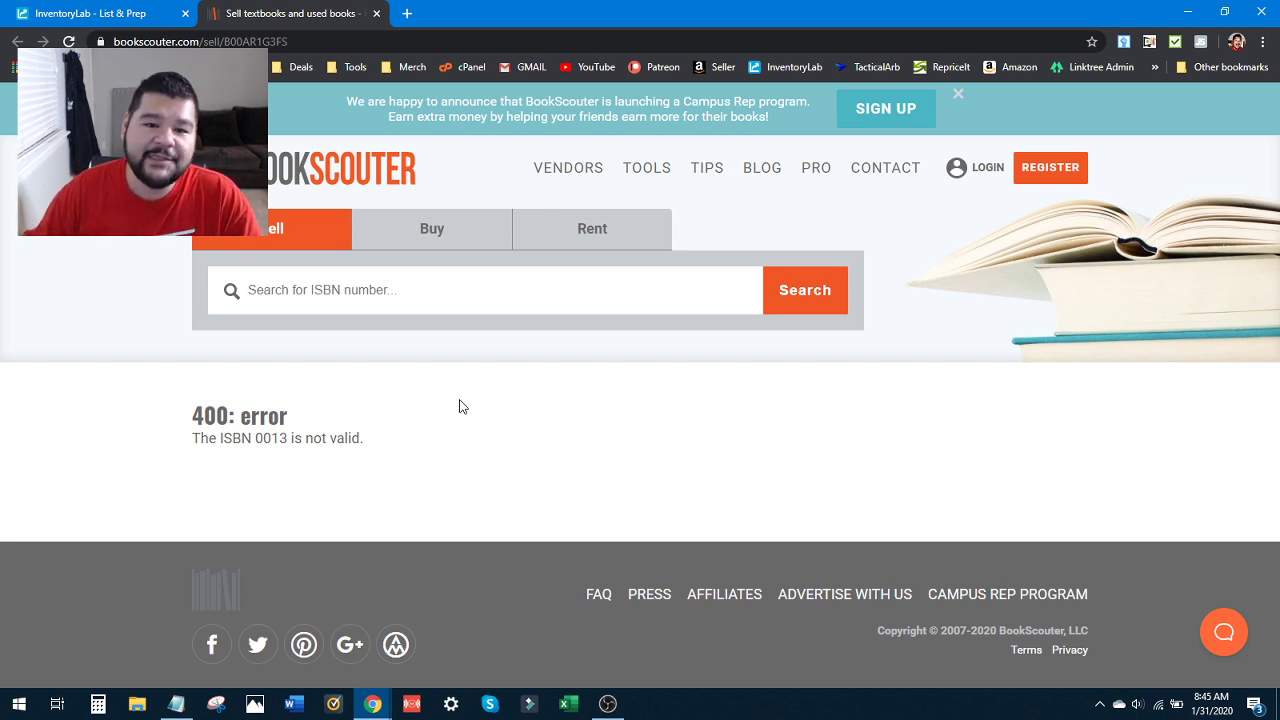
{"action": "left_click", "coordinate": [377, 14]}
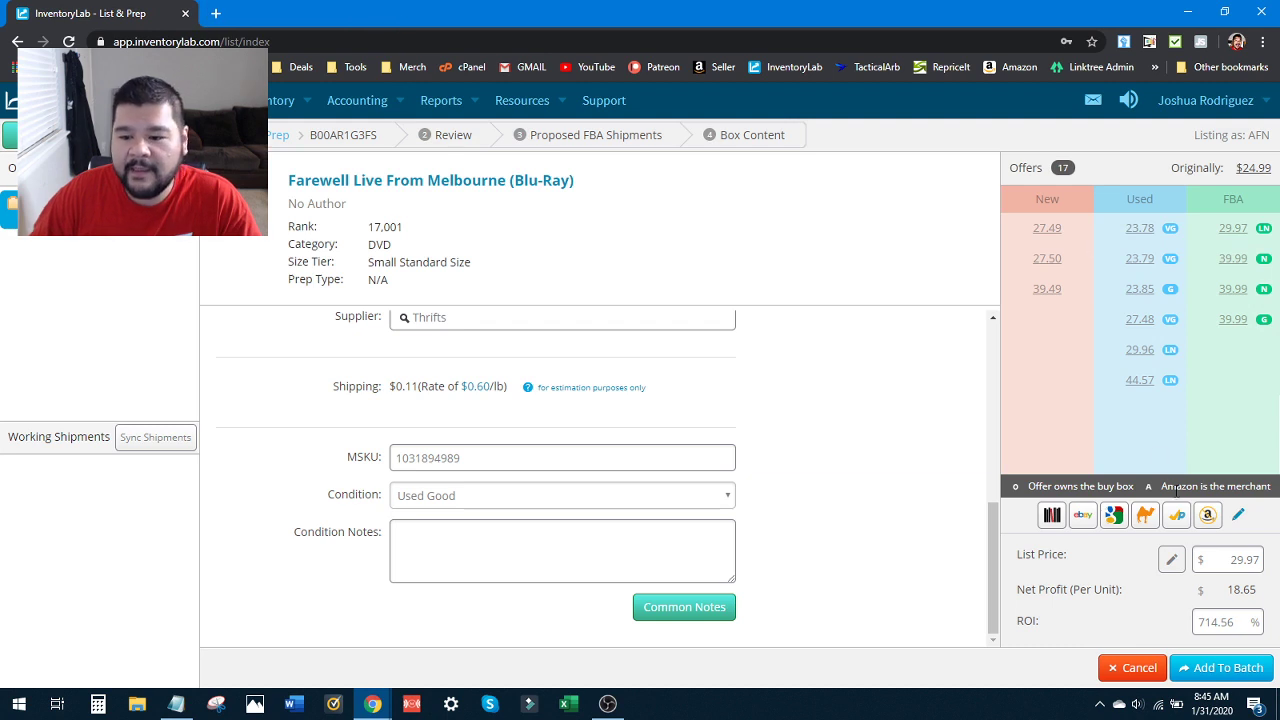
{"action": "left_click", "coordinate": [1084, 516]}
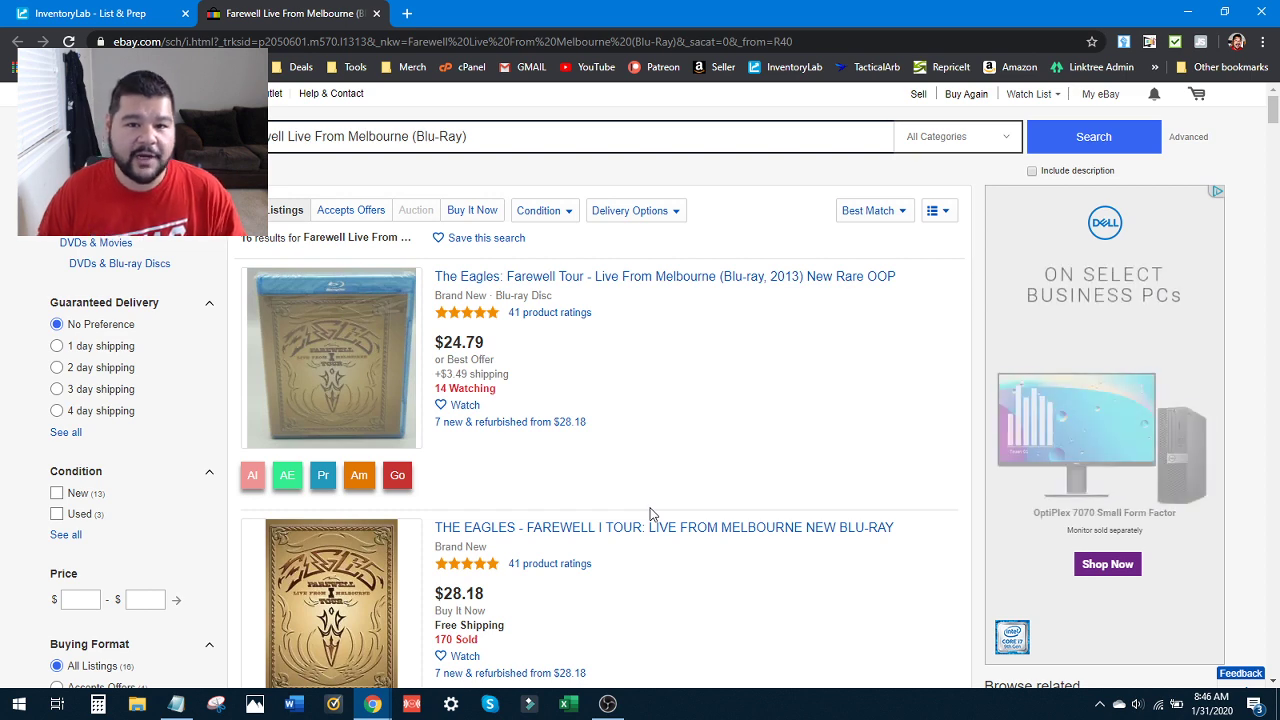
{"action": "left_click", "coordinate": [376, 13]}
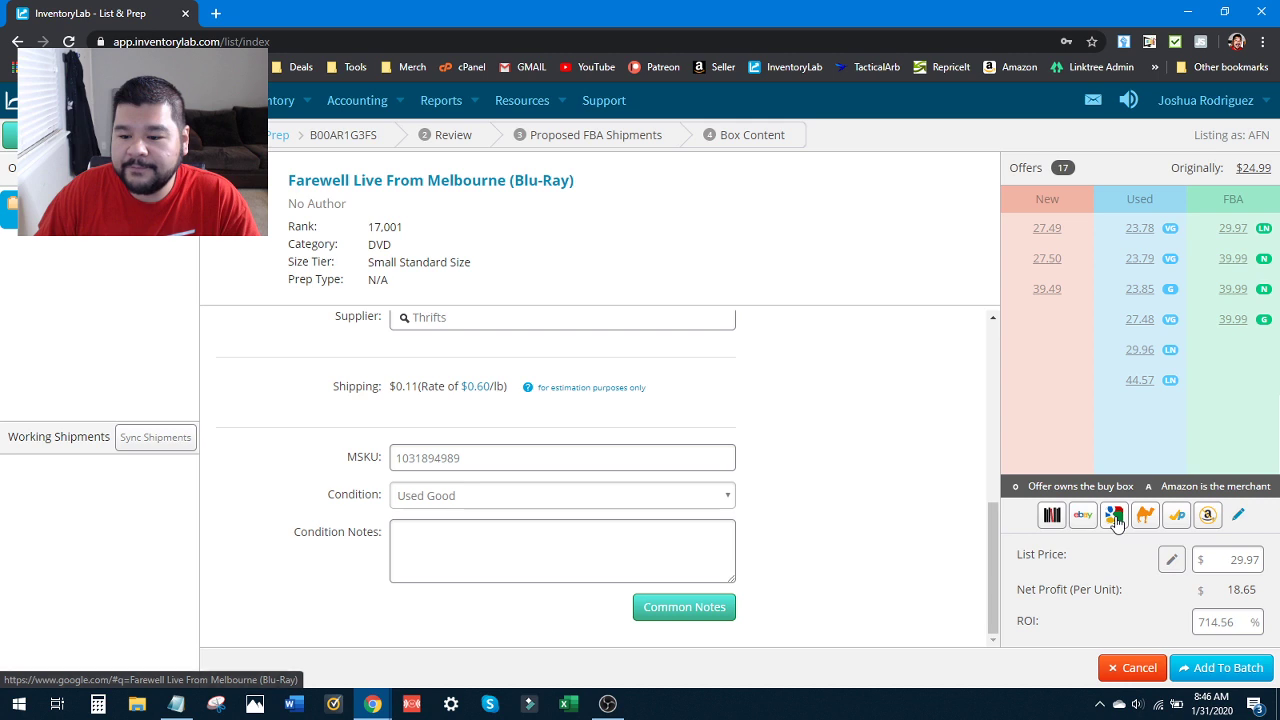
Step: Check the Blu-ray's Google search results and its Amazon, third-party new and third-party used price history on camelcamelcamel
{"action": "left_click", "coordinate": [1113, 516]}
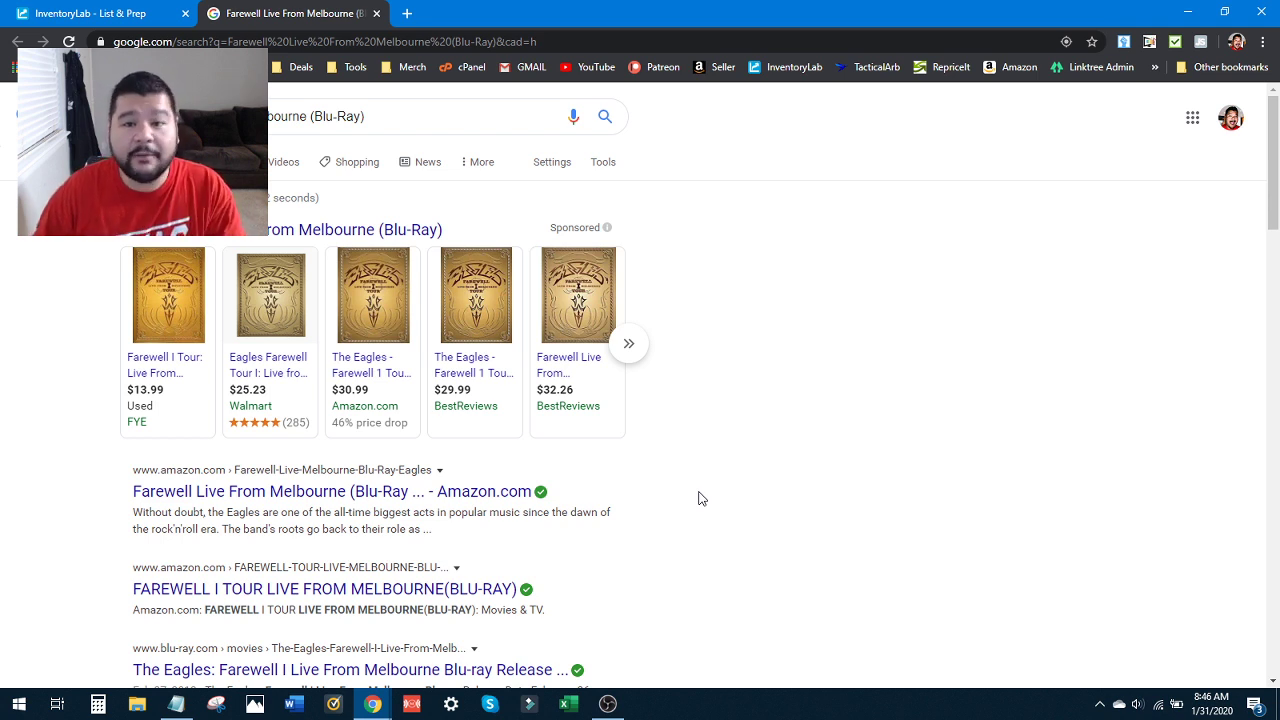
{"action": "left_click", "coordinate": [376, 14]}
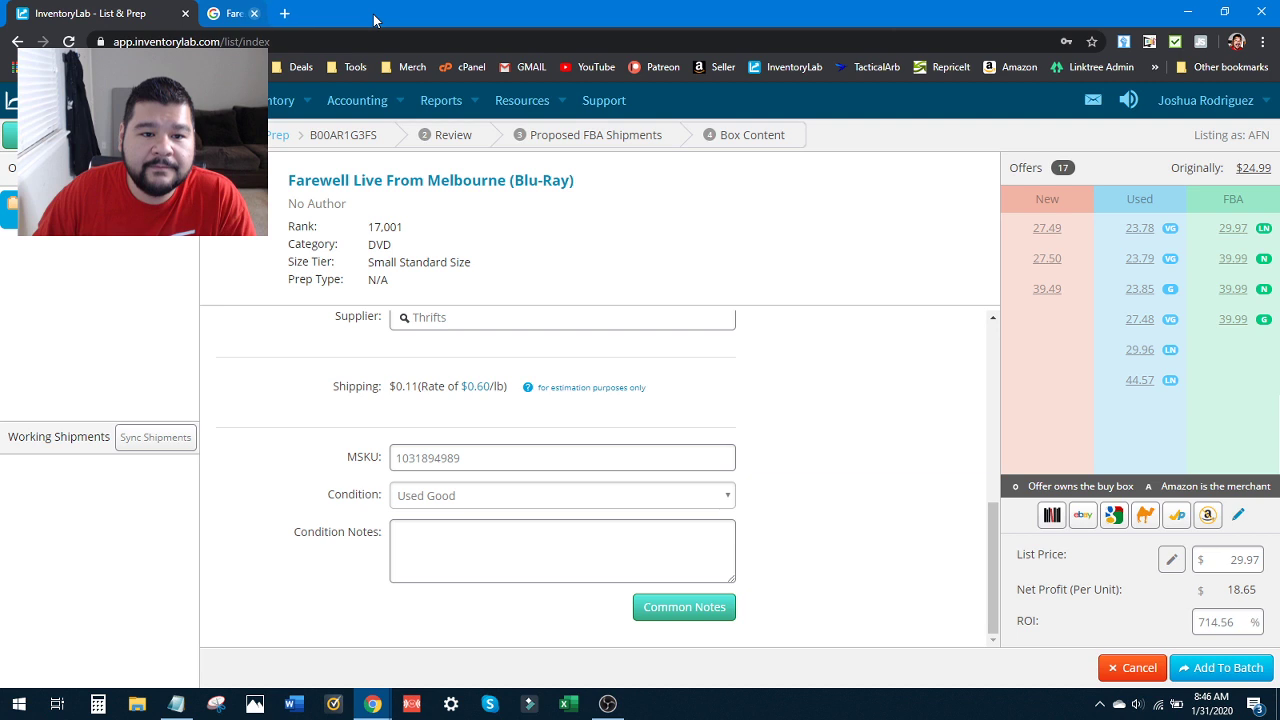
{"action": "left_click", "coordinate": [1147, 517]}
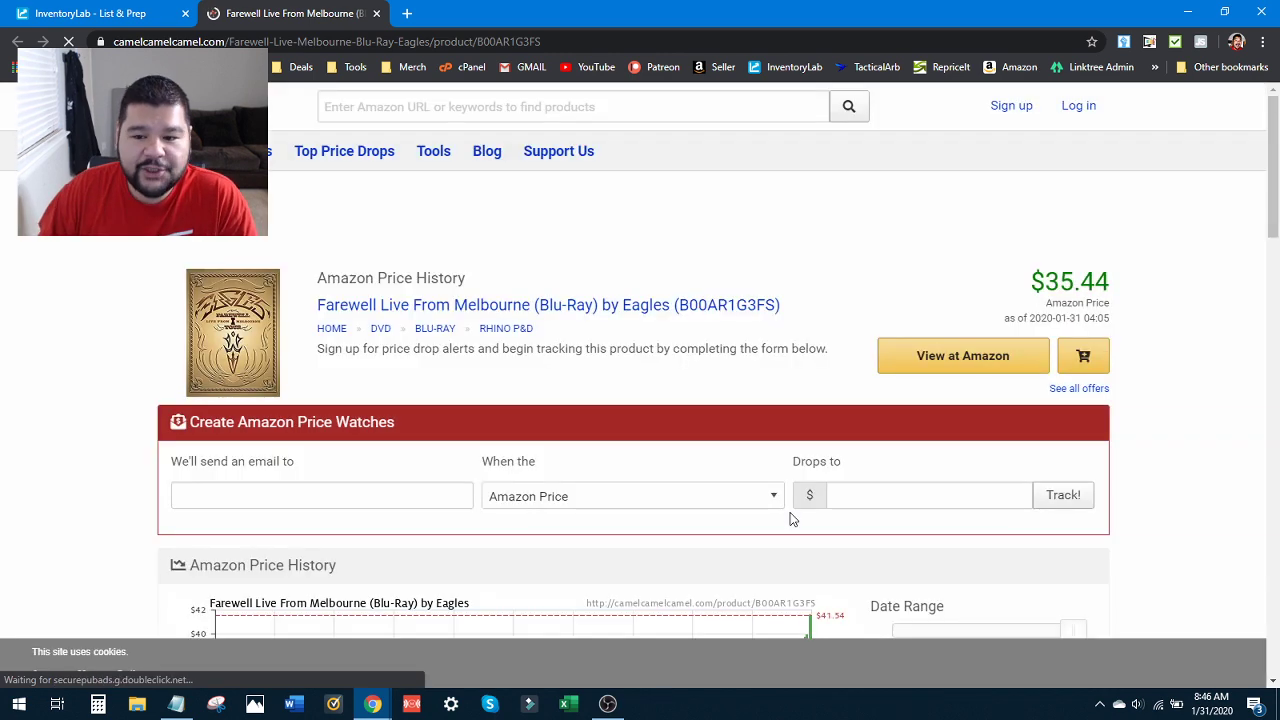
{"action": "scroll", "coordinate": [750, 500], "scroll_direction": "down", "scroll_amount": 2}
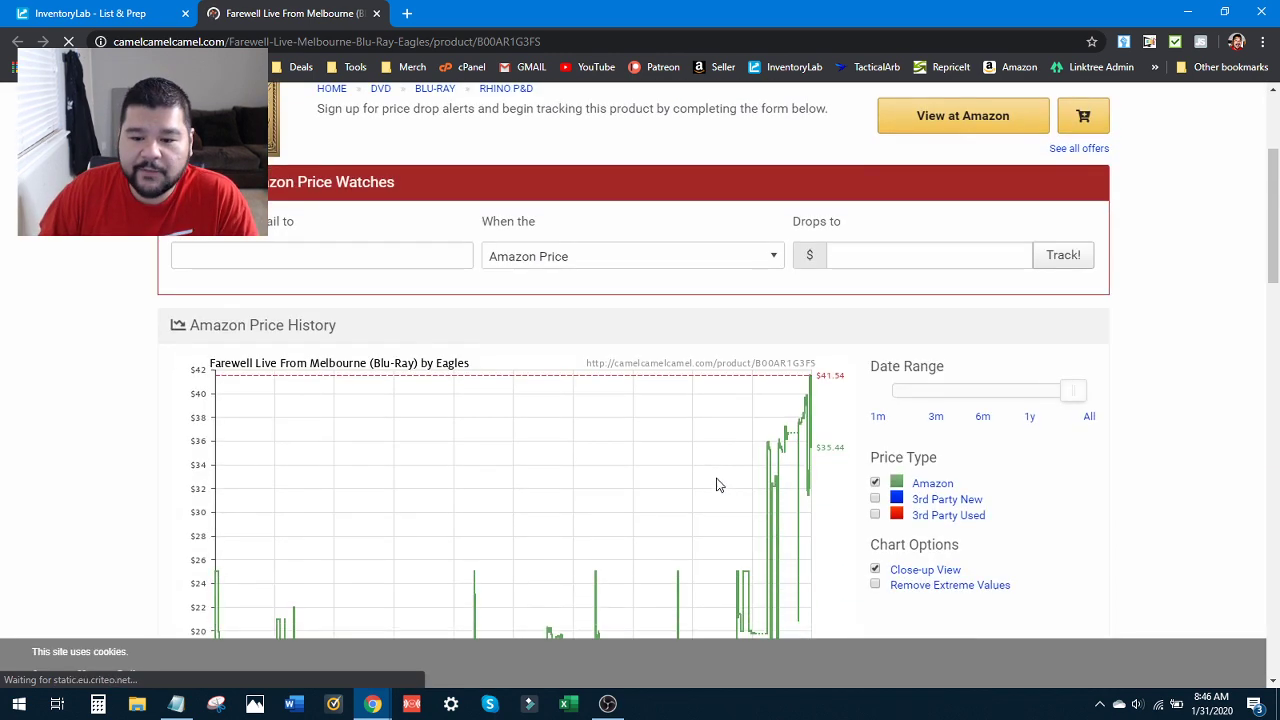
{"action": "scroll", "coordinate": [716, 484], "scroll_direction": "down", "scroll_amount": 6}
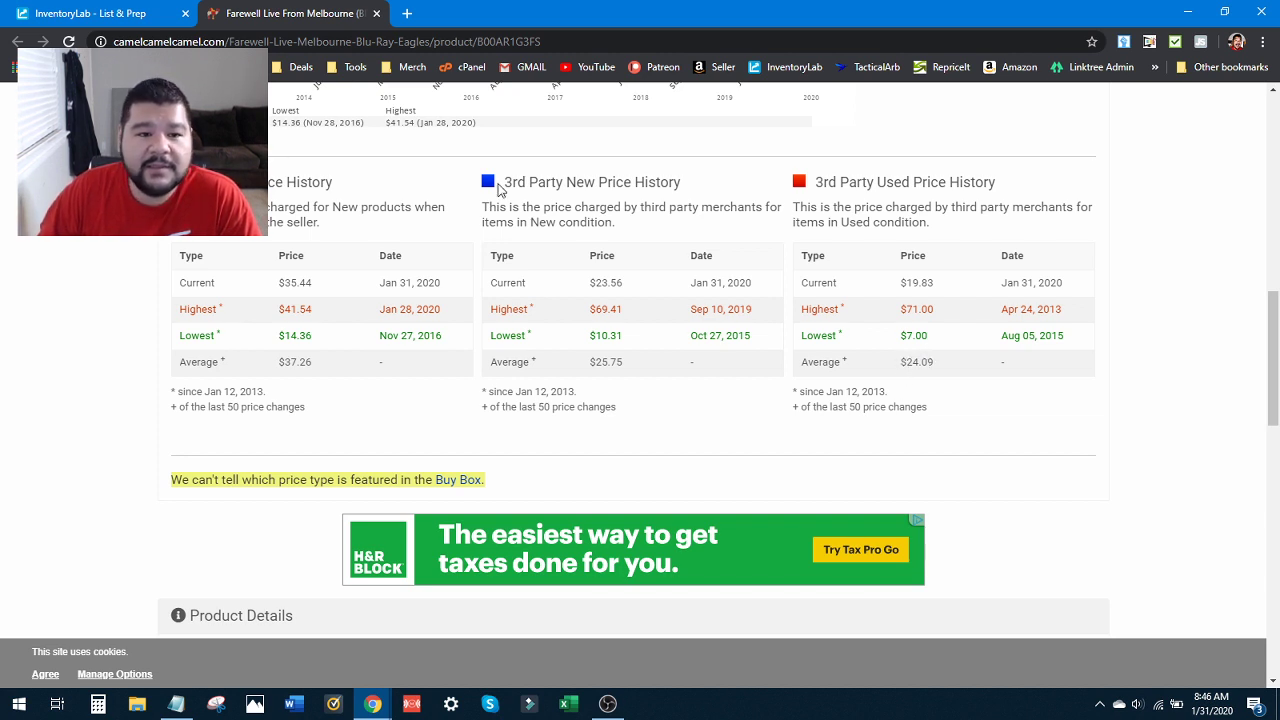
{"action": "left_click", "coordinate": [376, 14]}
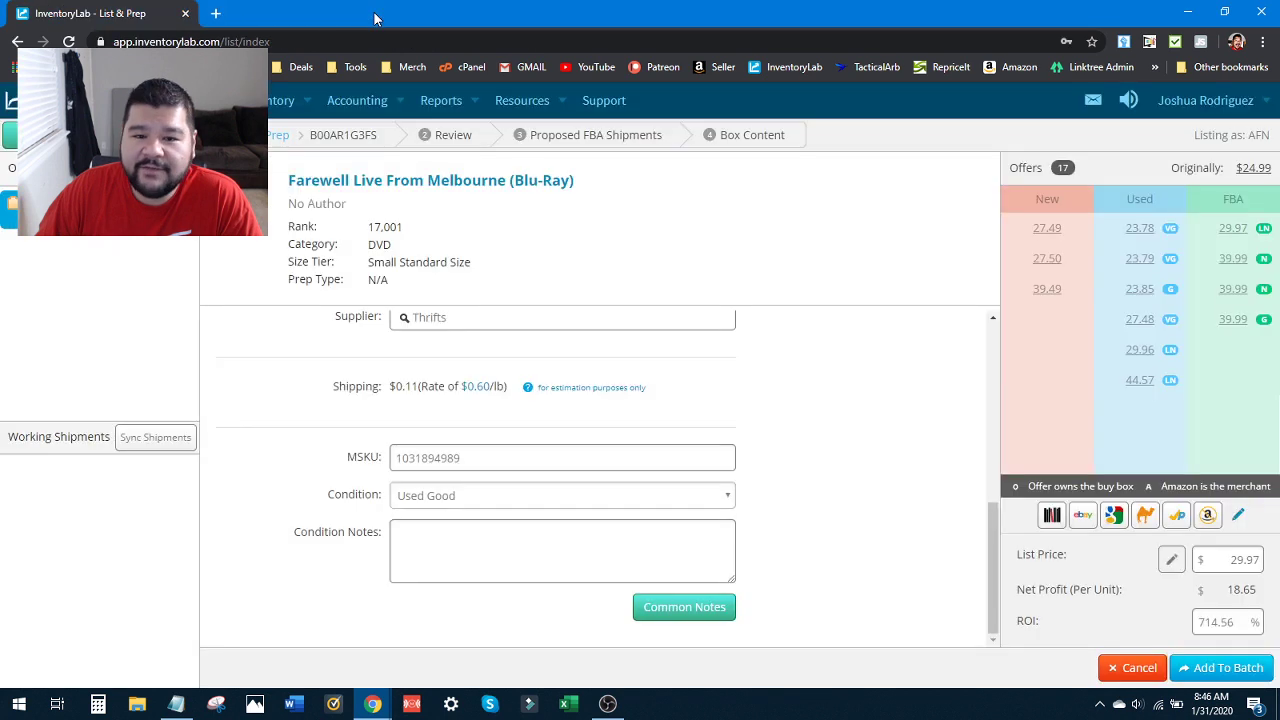
Step: Open the Prime Comparison for the Blu-ray and review the Prime offers' prices, conditions and sellers on Amazon
{"action": "left_click", "coordinate": [1176, 516]}
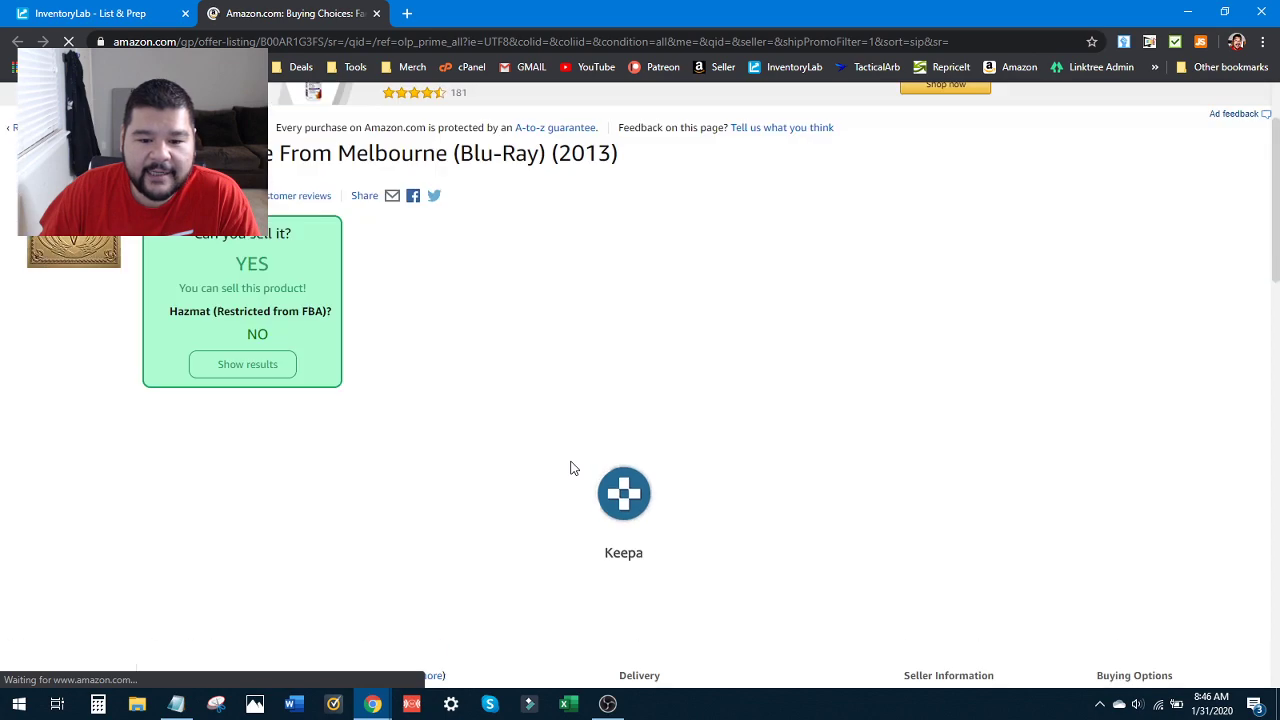
{"action": "scroll", "coordinate": [574, 468], "scroll_direction": "down", "scroll_amount": 2}
{"action": "scroll", "coordinate": [574, 468], "scroll_direction": "down", "scroll_amount": 5}
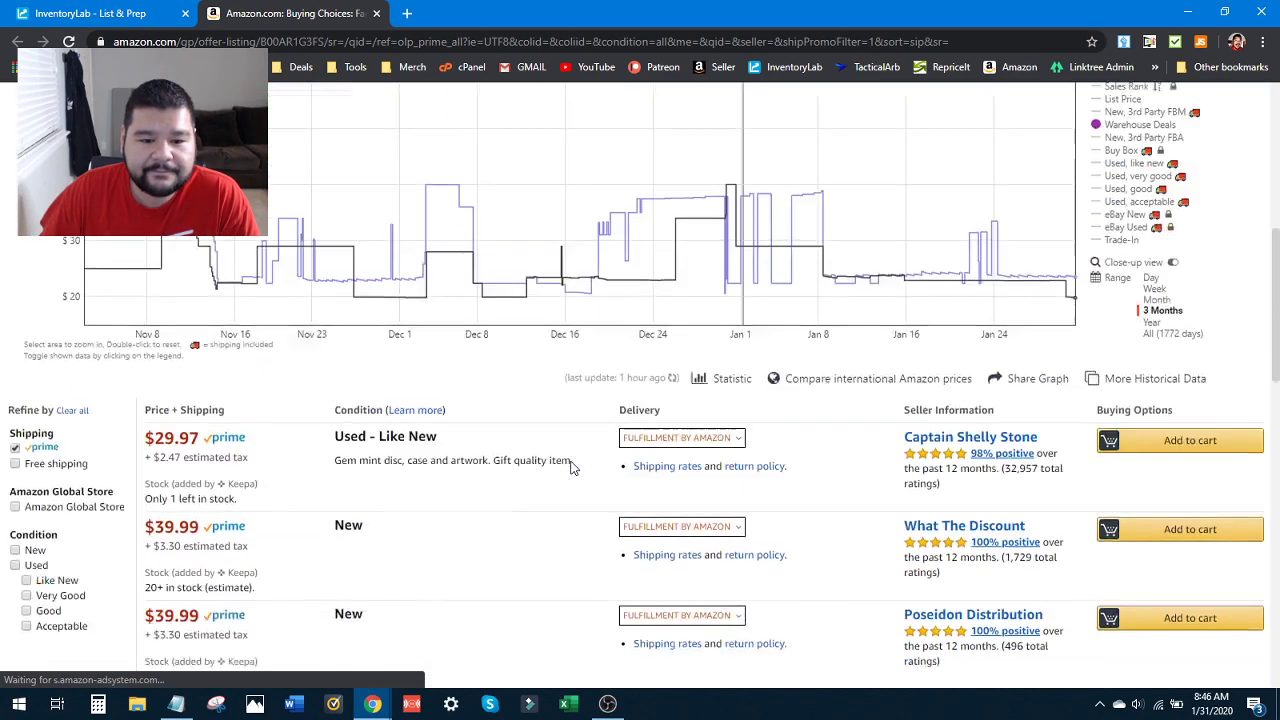
{"action": "scroll", "coordinate": [574, 468], "scroll_direction": "down", "scroll_amount": 1}
{"action": "scroll", "coordinate": [571, 466], "scroll_direction": "down", "scroll_amount": 1}
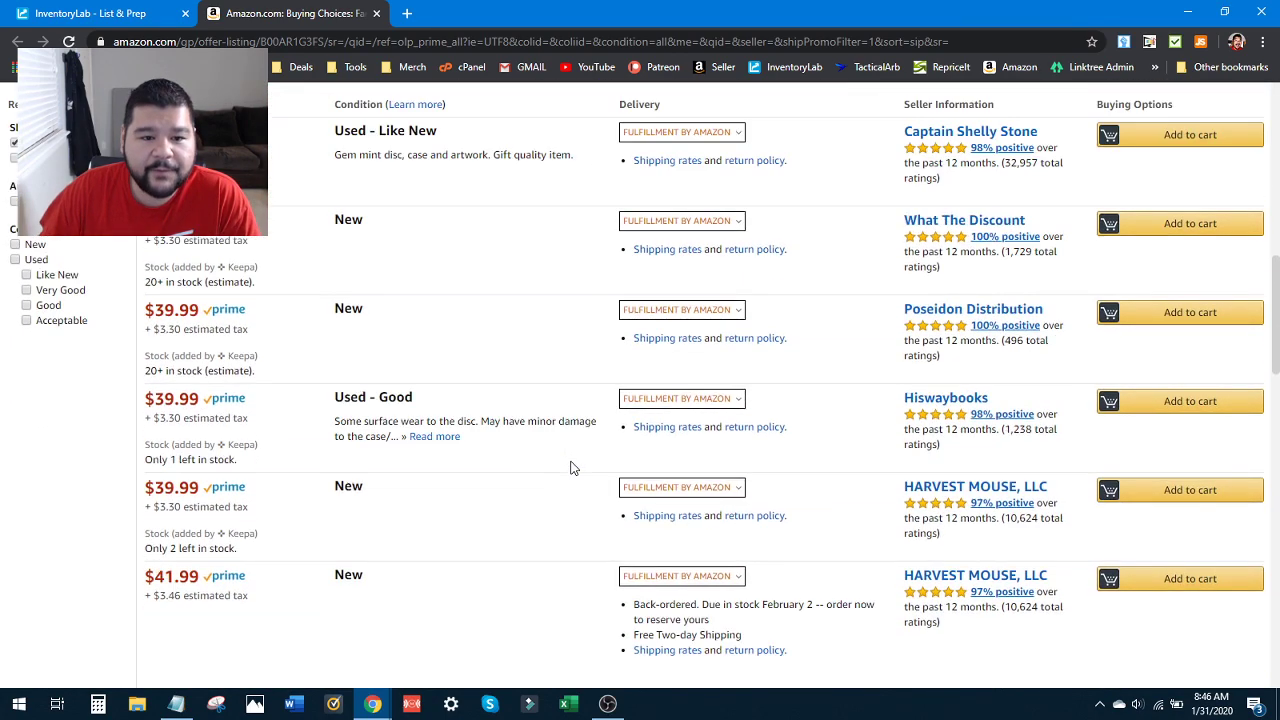
{"action": "scroll", "coordinate": [400, 380], "scroll_direction": "up", "scroll_amount": 1}
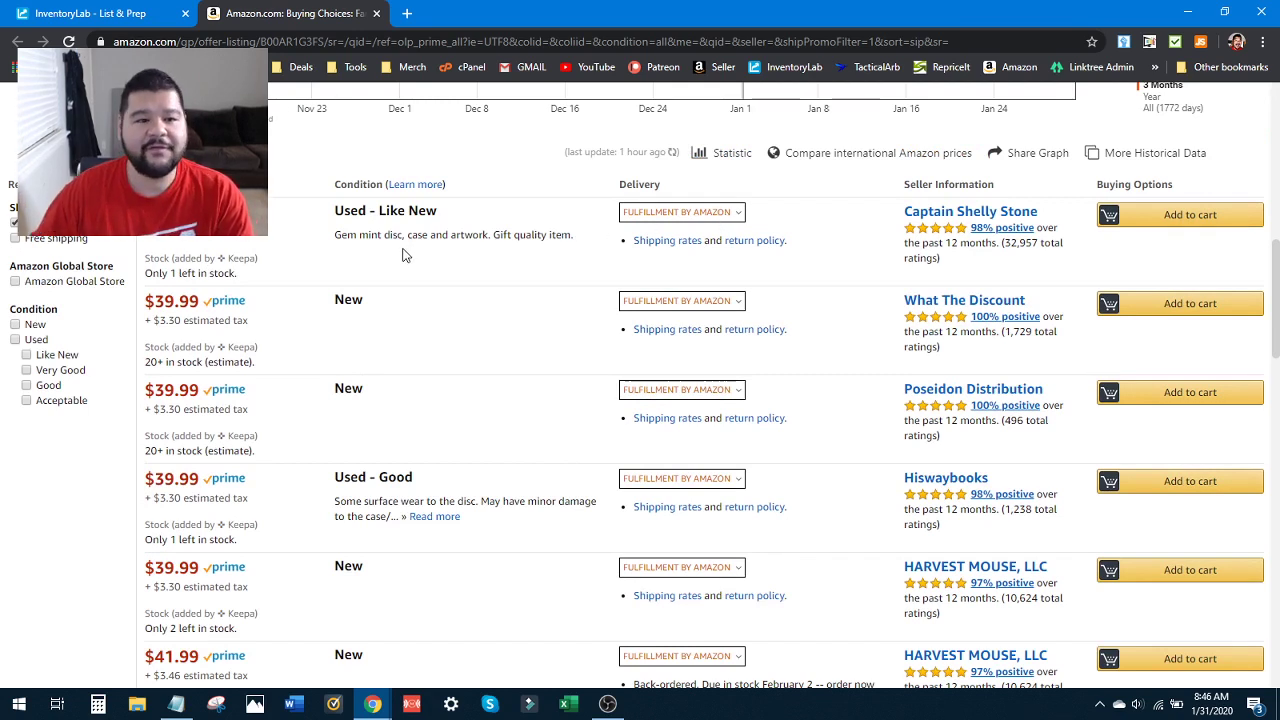
Step: Compare Amazon's Prime offers with the FBA offer prices shown in the InventoryLab listing
{"action": "left_click", "coordinate": [106, 12]}
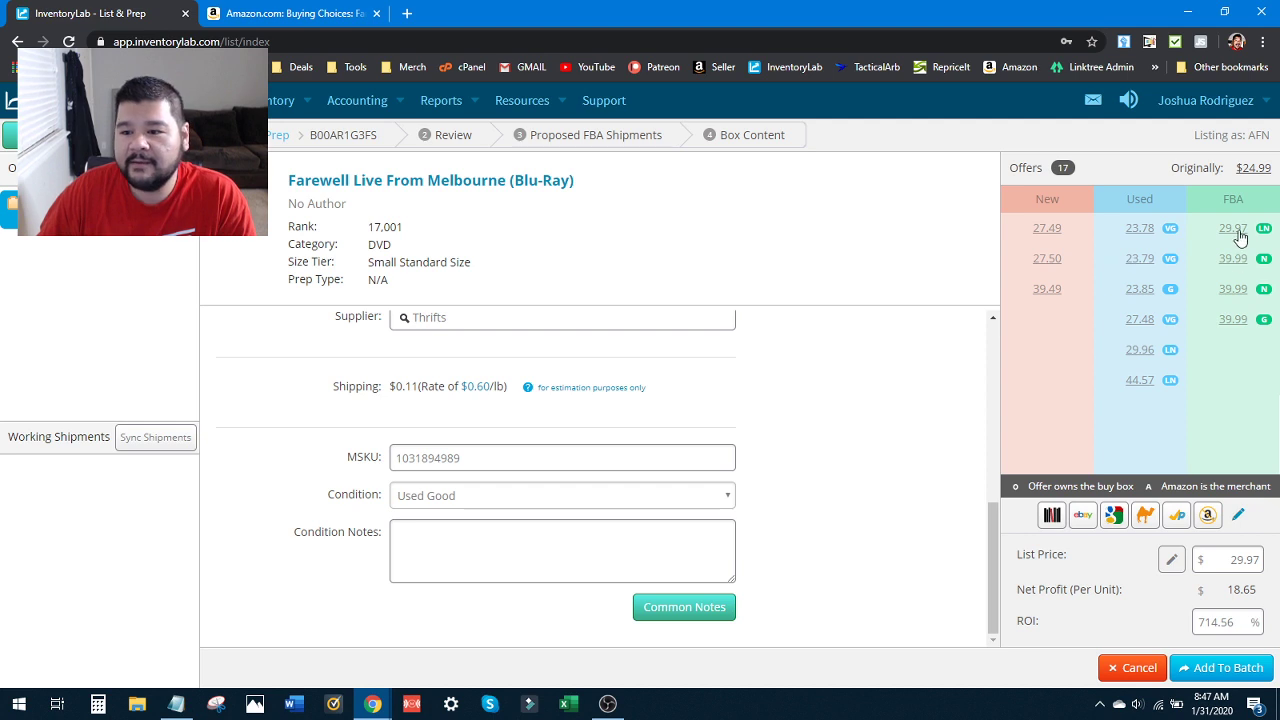
{"action": "left_click", "coordinate": [345, 8]}
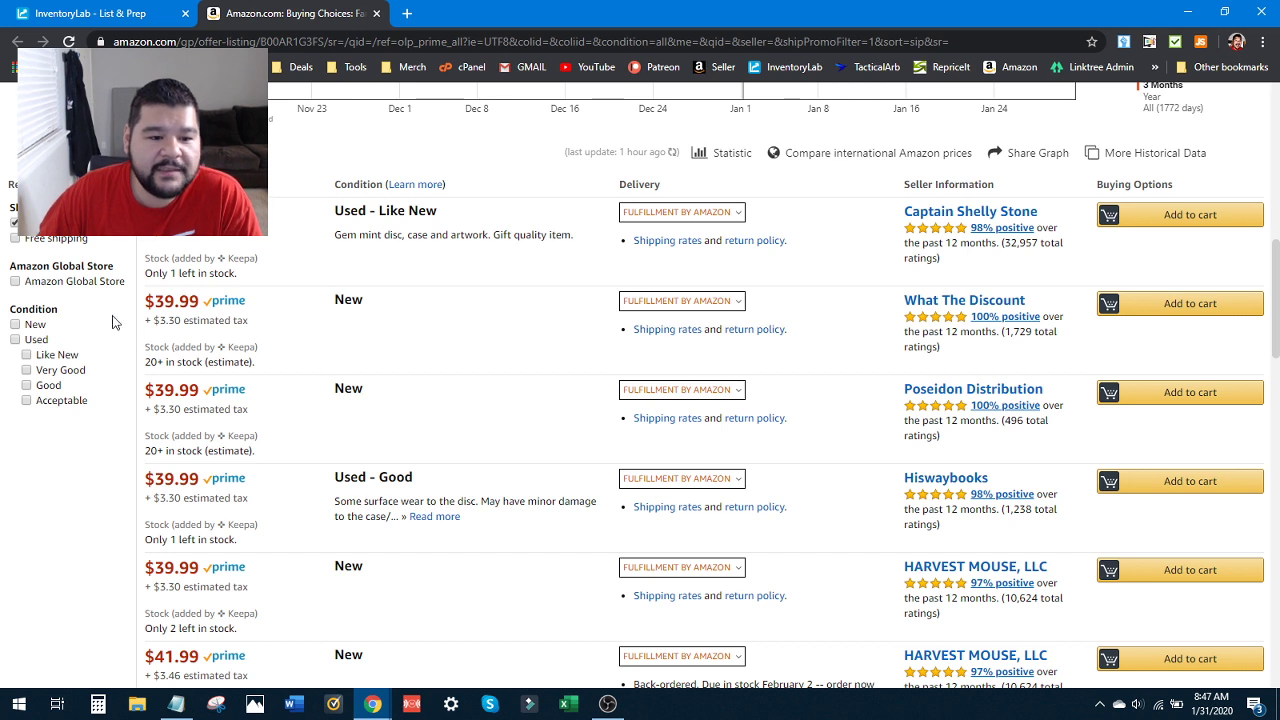
{"action": "left_click", "coordinate": [88, 10]}
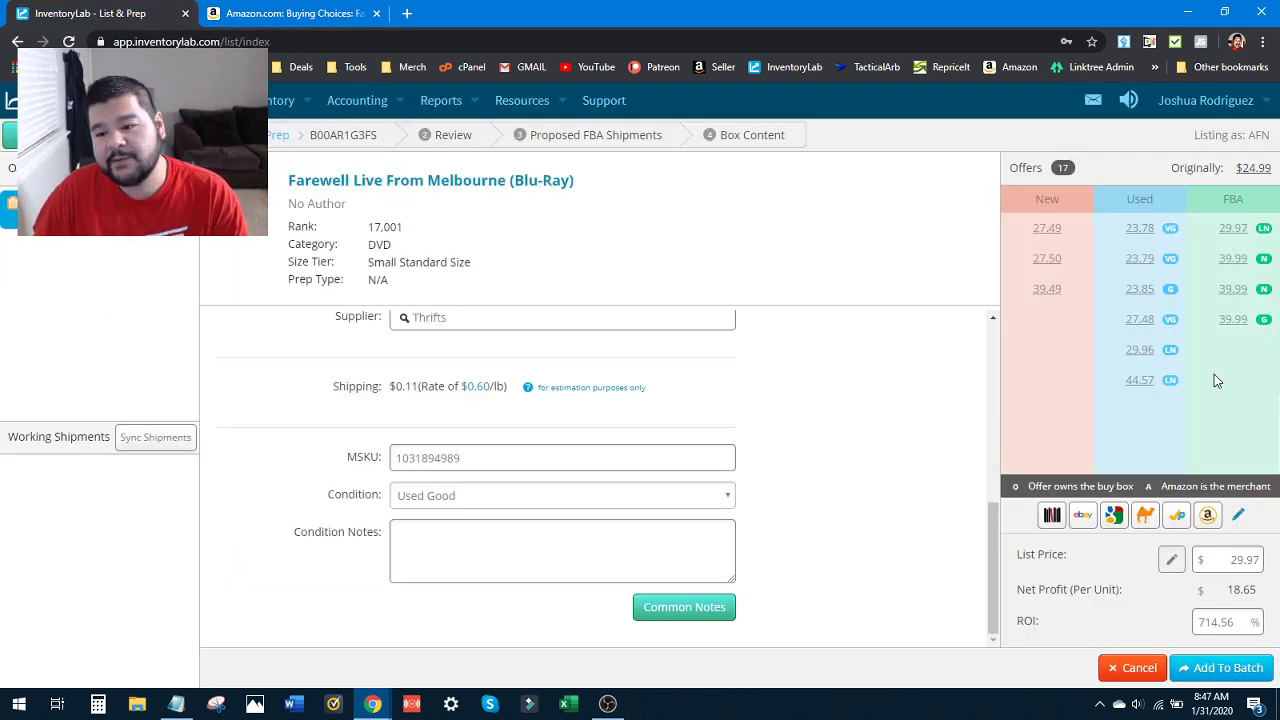
{"action": "left_click", "coordinate": [284, 12]}
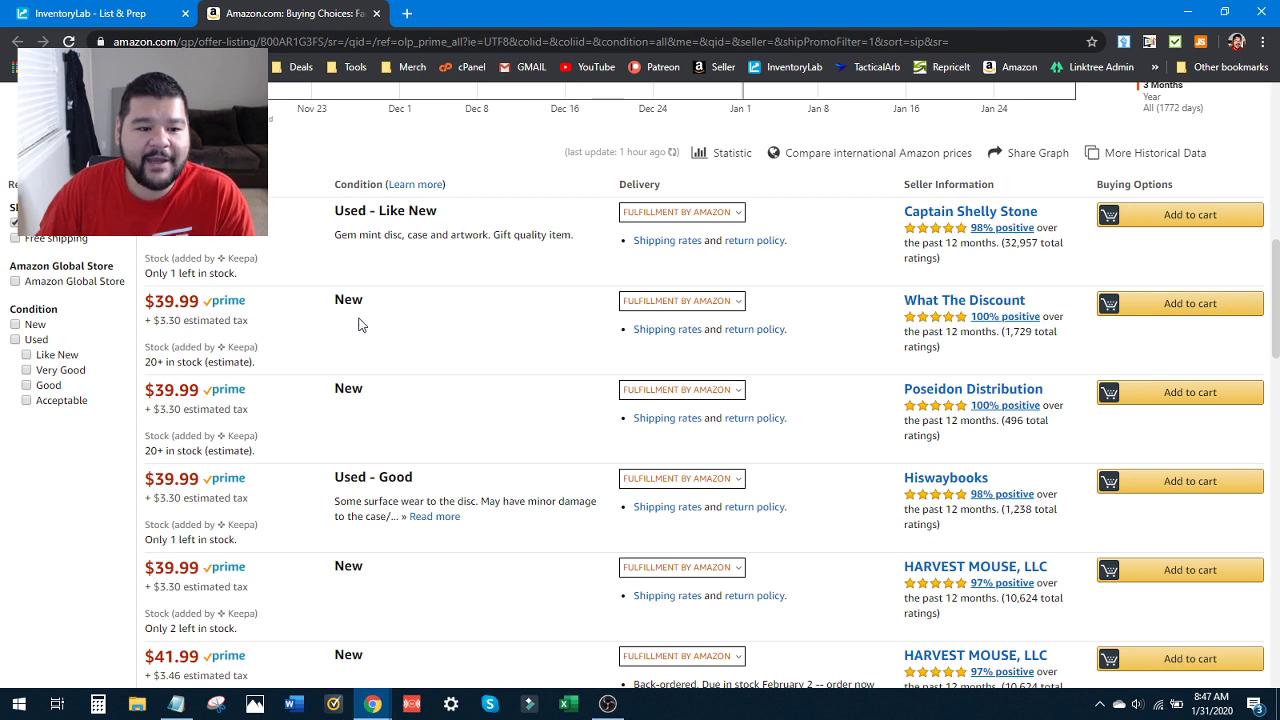
{"action": "left_click", "coordinate": [90, 12]}
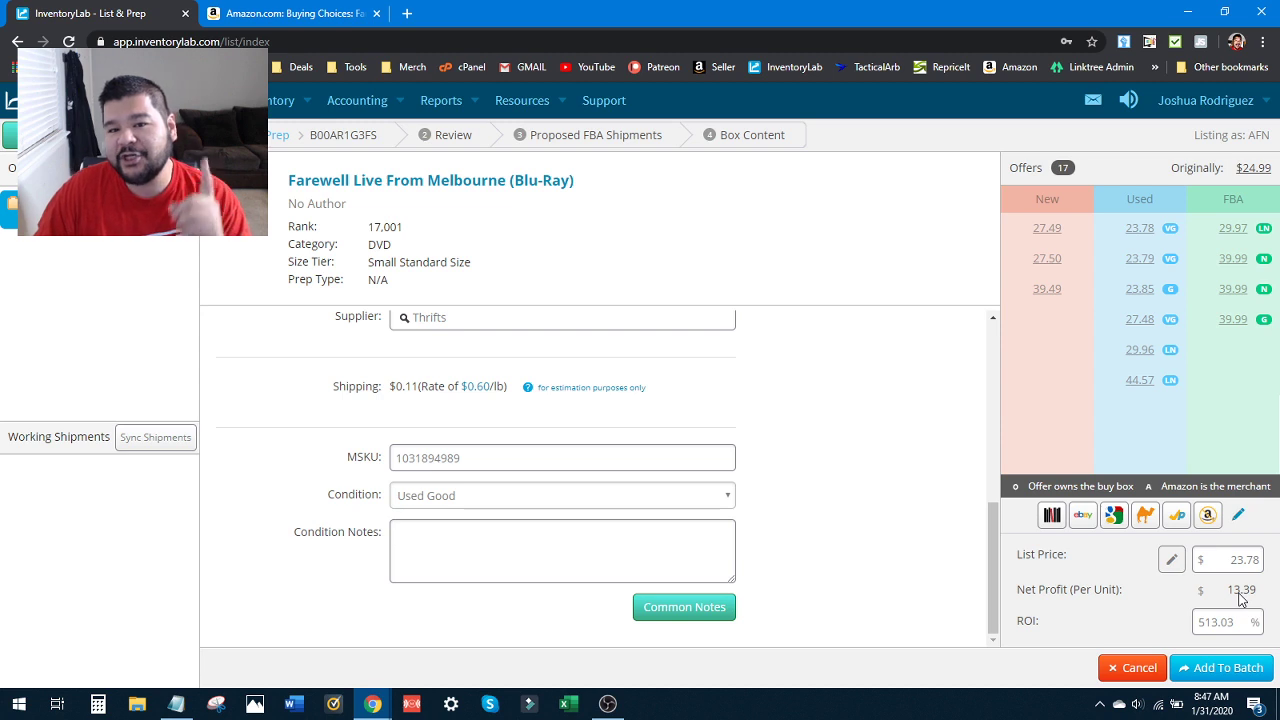
Step: Set the Farewell Live From Melbourne Blu-ray's list price to the lowest new offer, $27.49, and add it to the batch
{"action": "left_click", "coordinate": [1047, 232]}
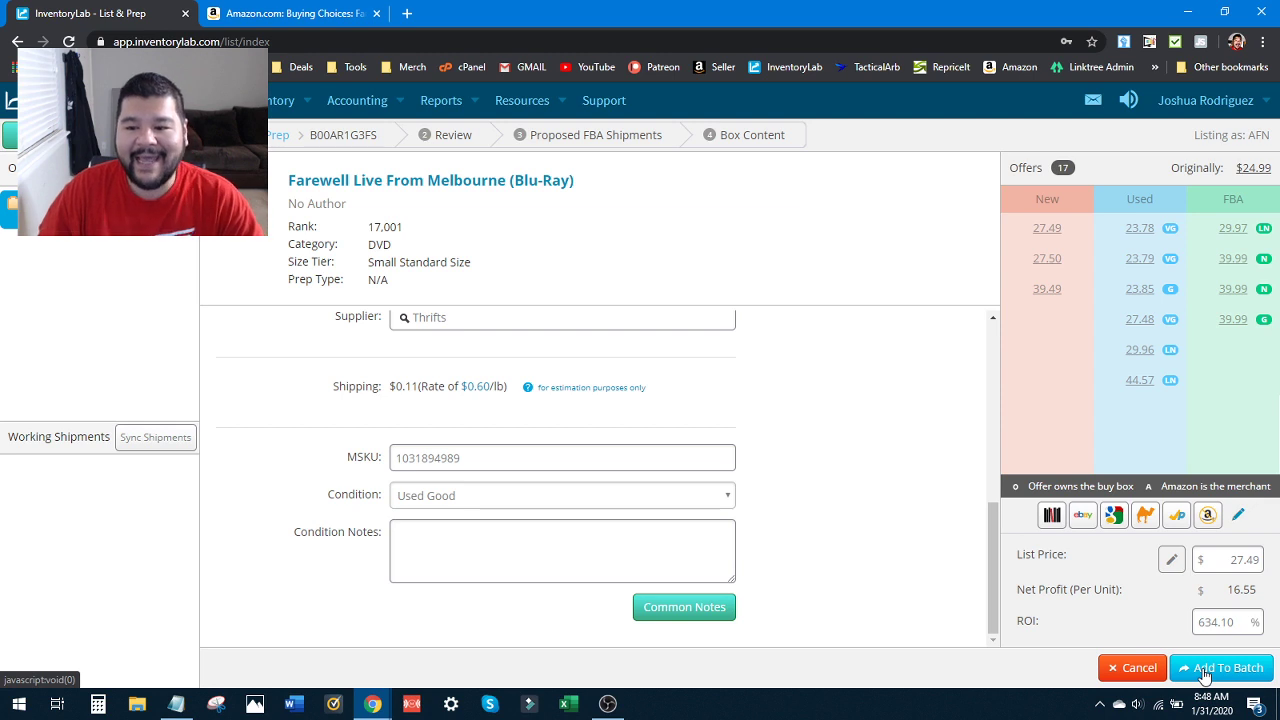
{"action": "scroll", "coordinate": [511, 552], "scroll_direction": "up", "scroll_amount": 4}
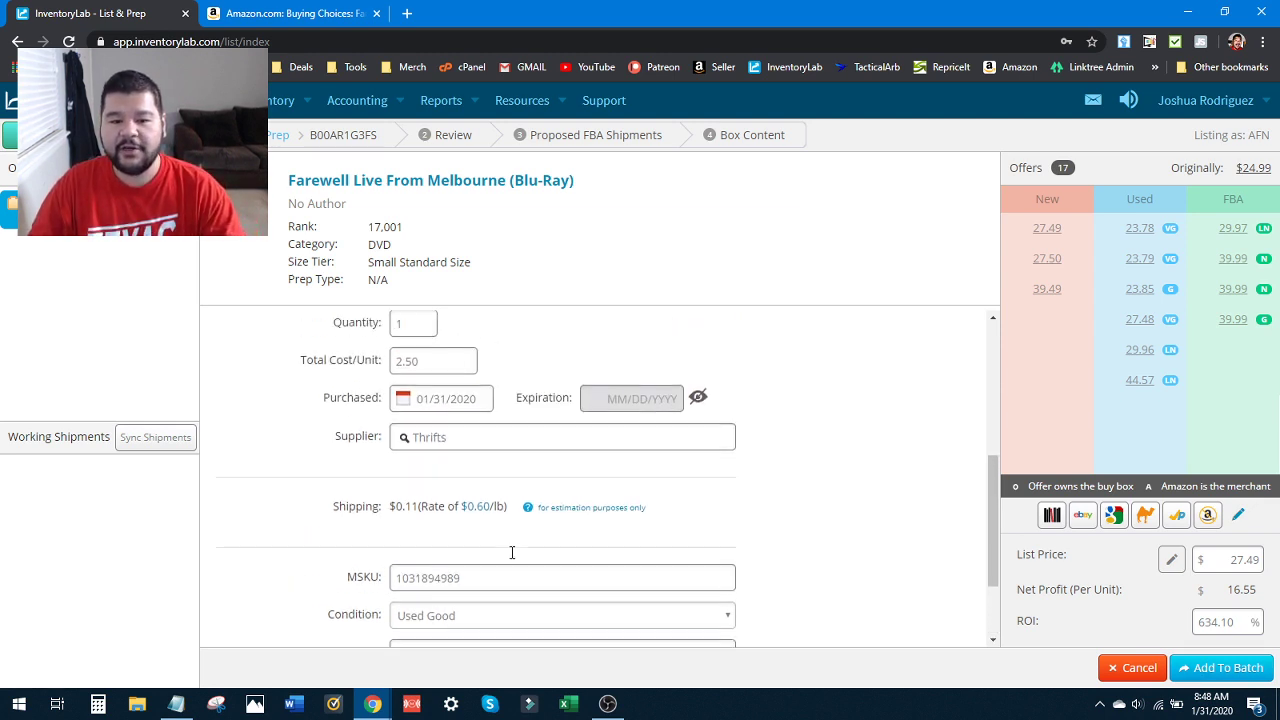
{"action": "scroll", "coordinate": [511, 552], "scroll_direction": "down", "scroll_amount": 3}
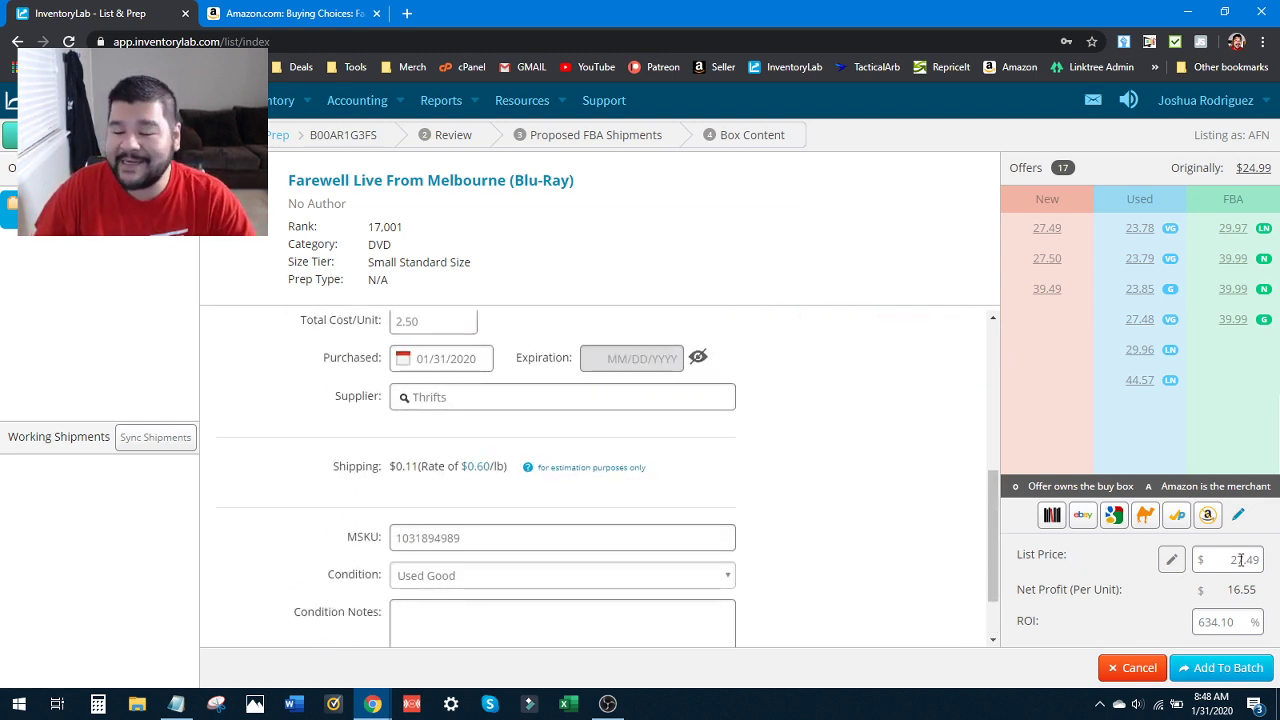
{"action": "left_click", "coordinate": [1217, 668]}
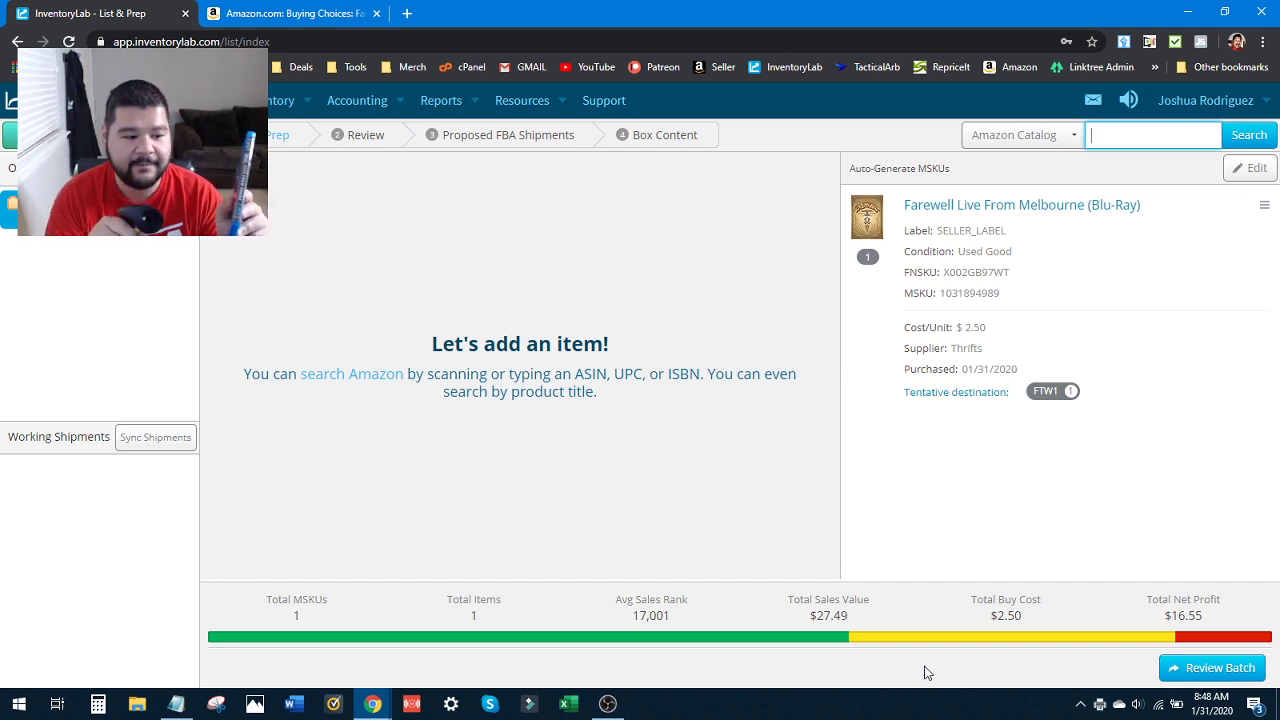
{"action": "type", "text": "801213331697"}
{"action": "key", "text": "Return"}
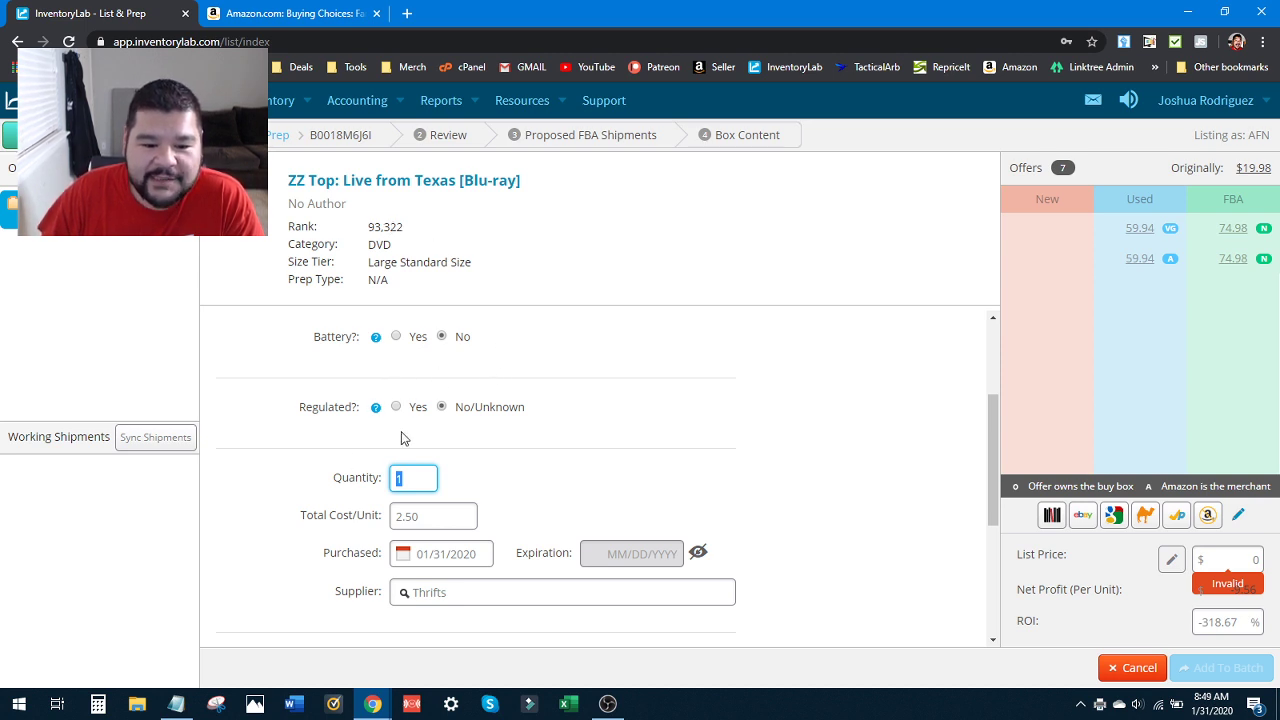
{"action": "scroll", "coordinate": [363, 528], "scroll_direction": "down", "scroll_amount": 2}
{"action": "scroll", "coordinate": [343, 508], "scroll_direction": "down", "scroll_amount": 2}
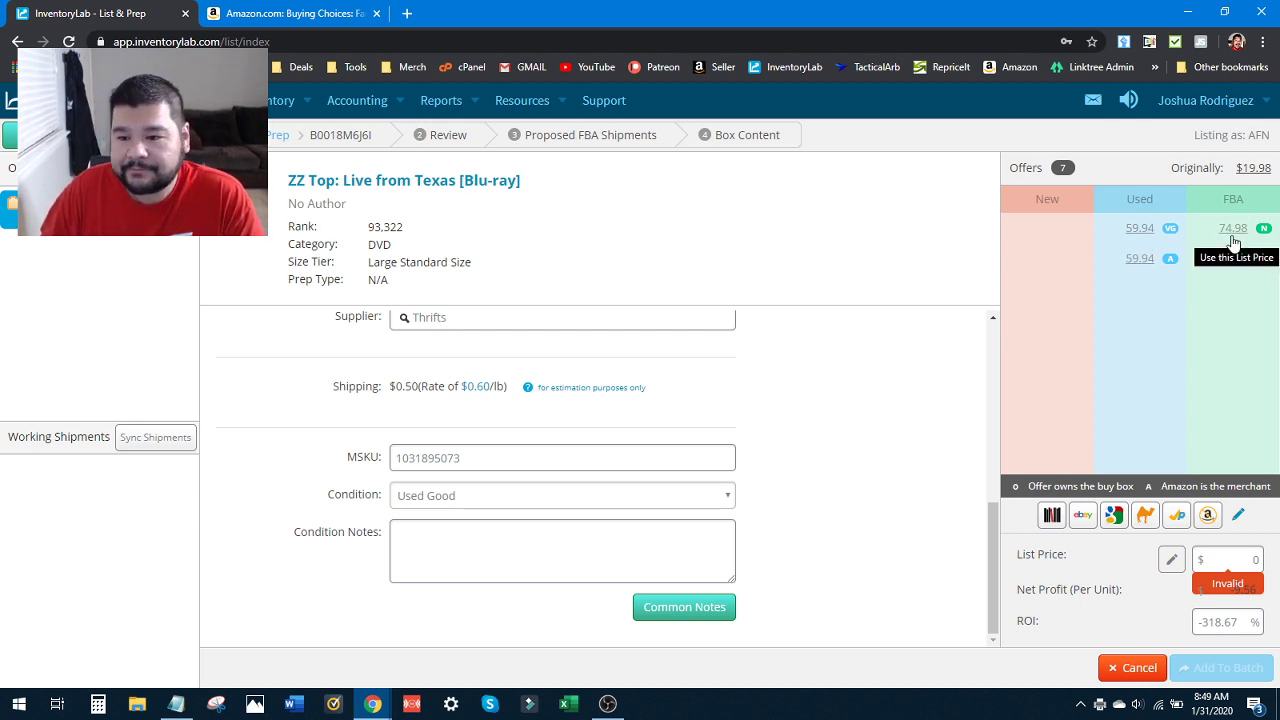
Step: Check the ZZ Top Blu-ray's Prime offers and price history on Amazon, closing the comparison page after viewing
{"action": "left_click", "coordinate": [1177, 518]}
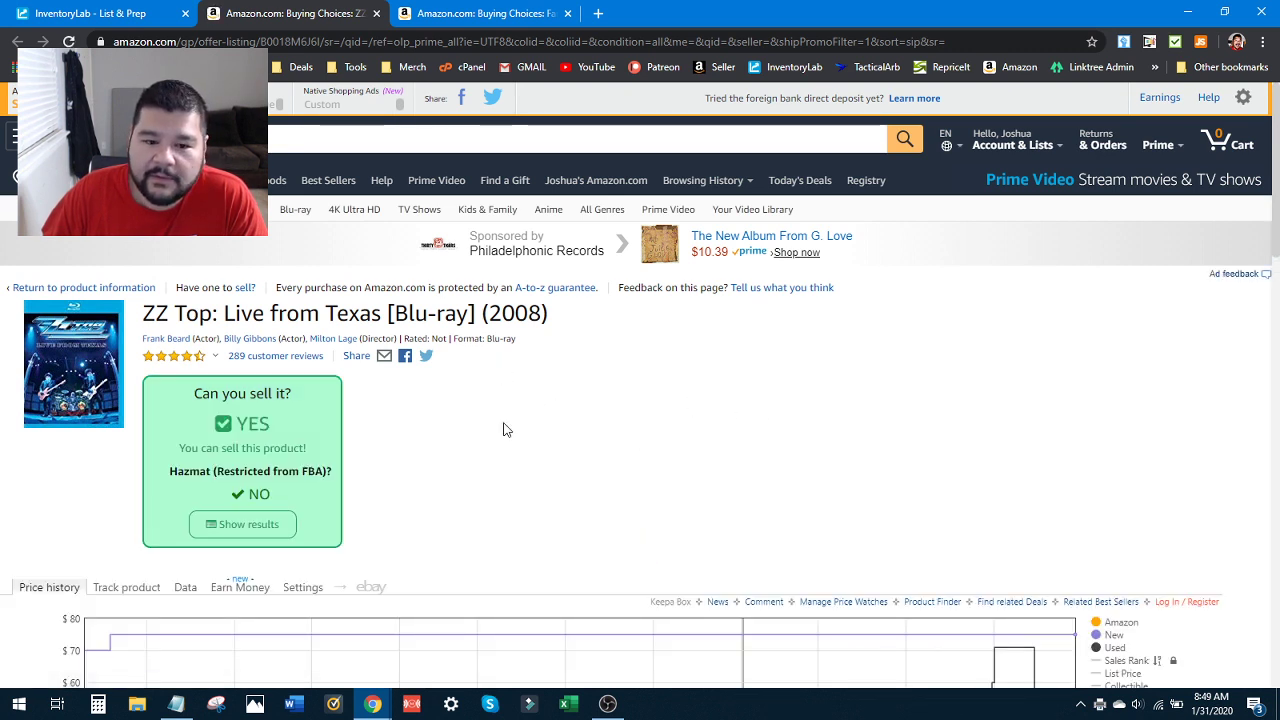
{"action": "scroll", "coordinate": [530, 420], "scroll_direction": "down", "scroll_amount": 20}
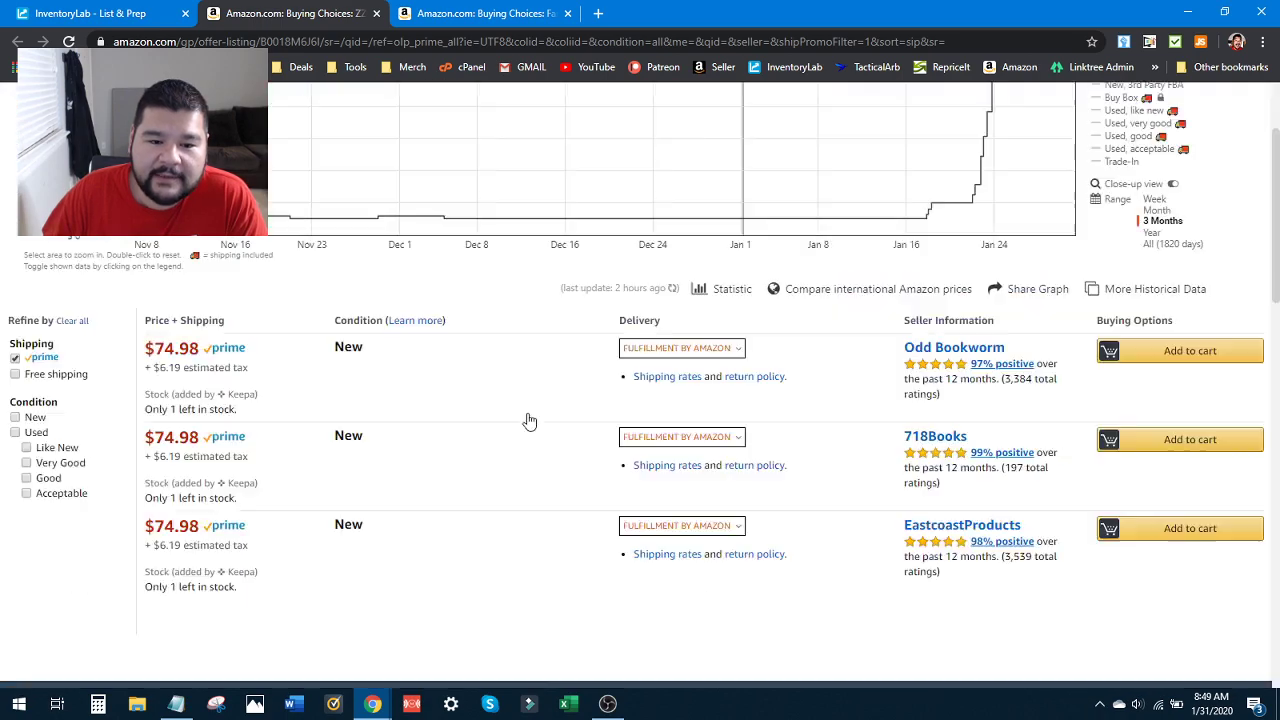
{"action": "scroll", "coordinate": [527, 413], "scroll_direction": "up", "scroll_amount": 3}
{"action": "scroll", "coordinate": [524, 411], "scroll_direction": "up", "scroll_amount": 15}
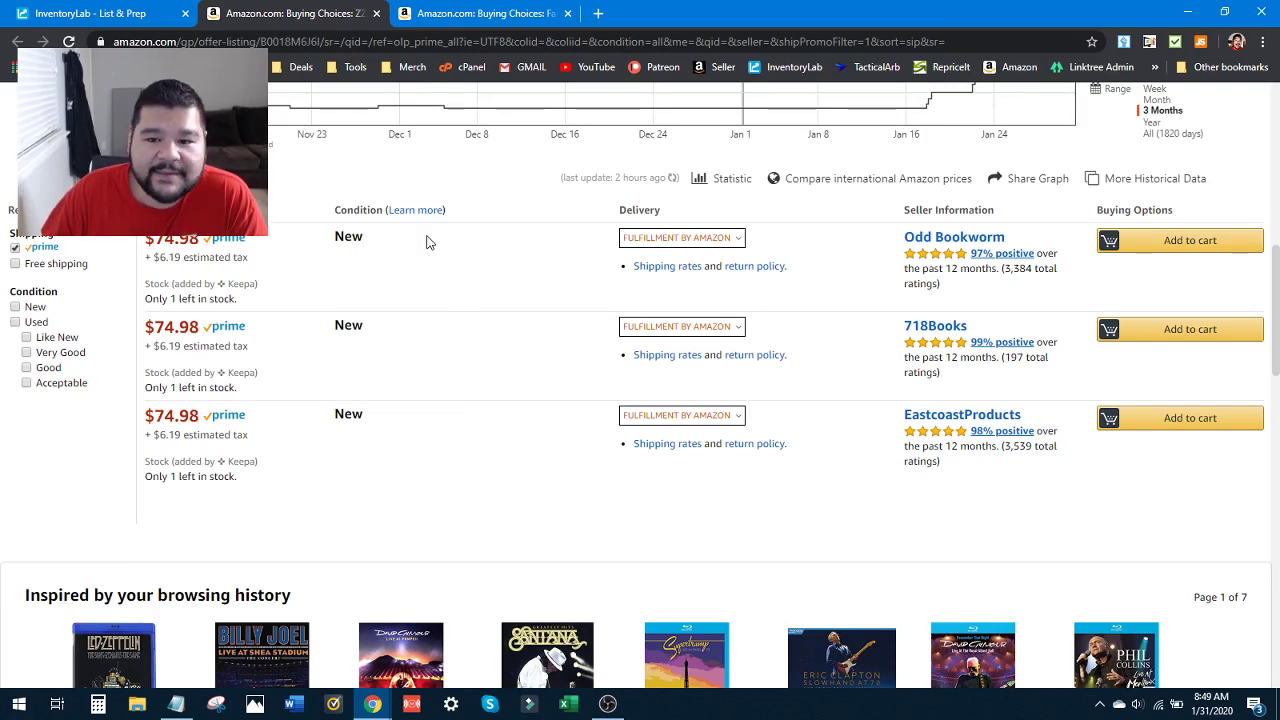
{"action": "left_click", "coordinate": [377, 14]}
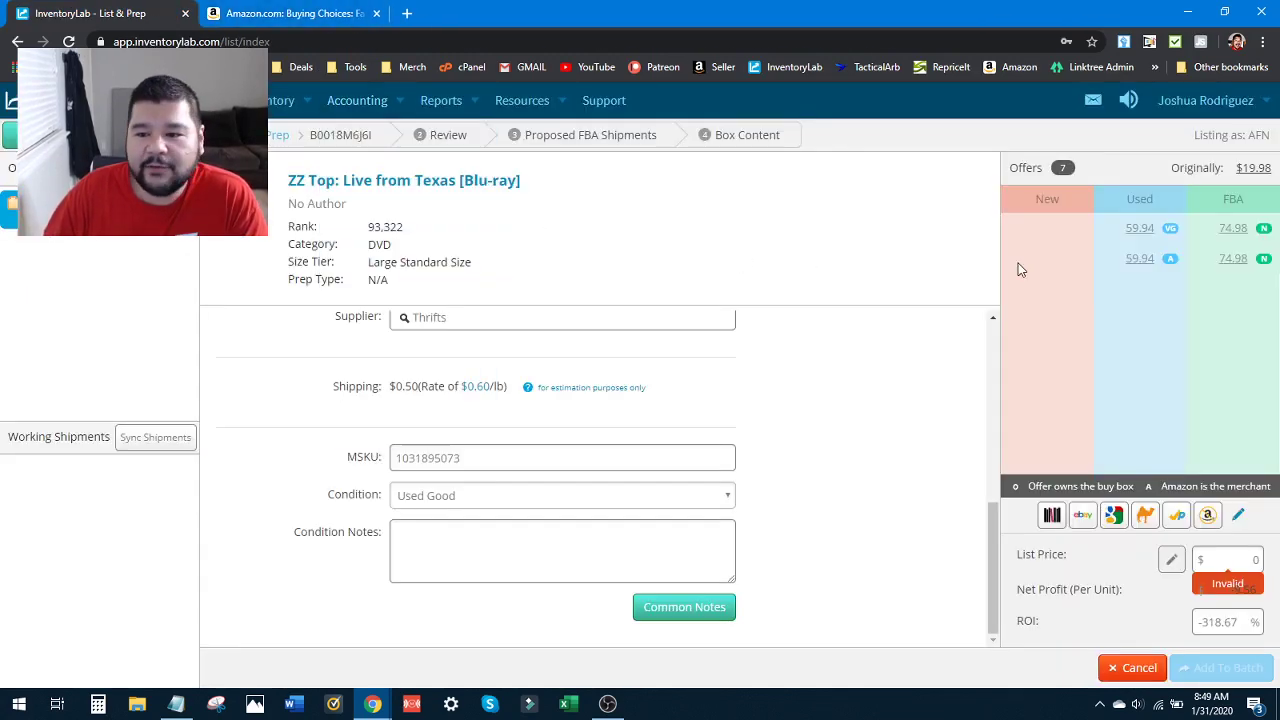
Step: Set the ZZ Top Blu-ray's list price to $65.00 and add it to the batch
{"action": "left_click", "coordinate": [1136, 230]}
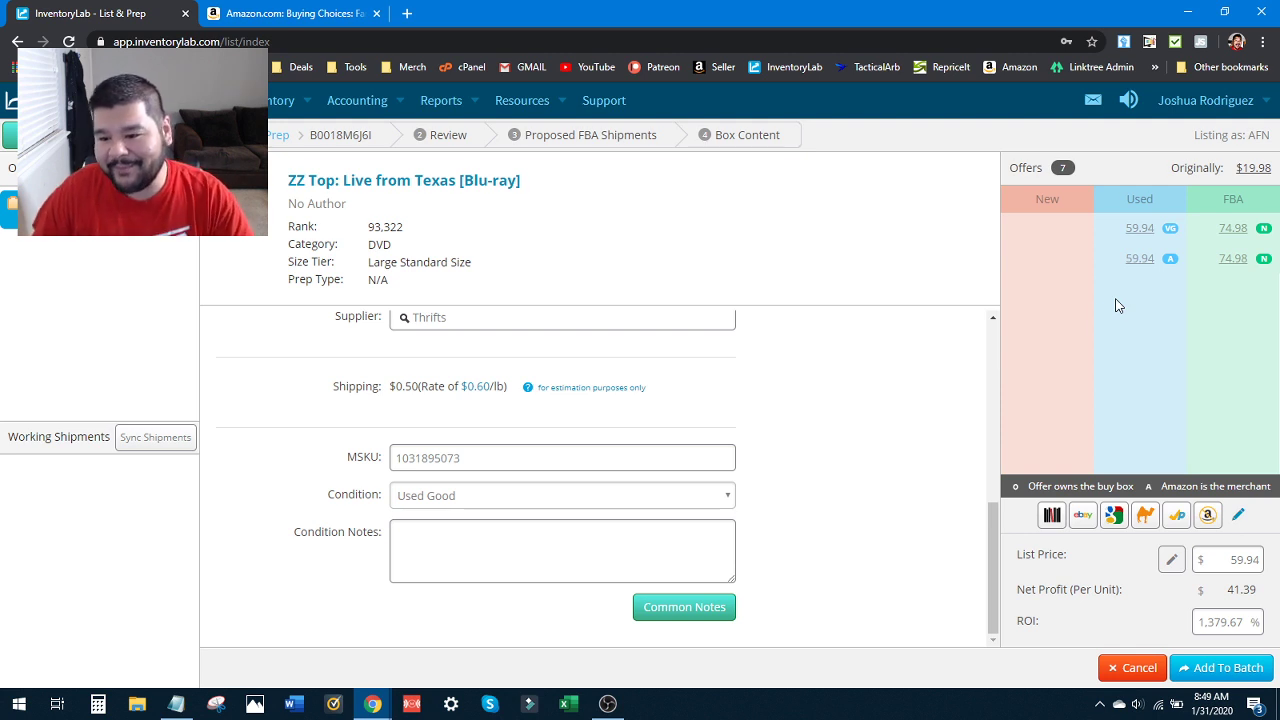
{"action": "double_click", "coordinate": [1240, 560]}
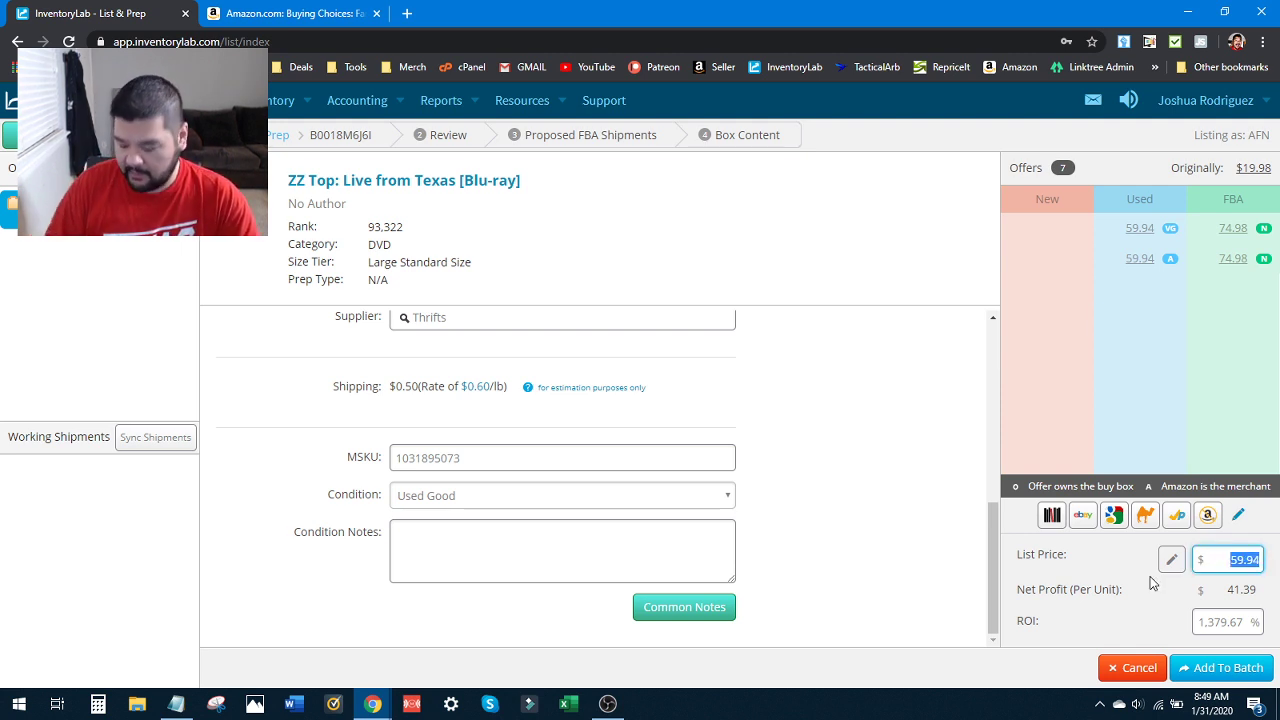
{"action": "type", "text": "65."}
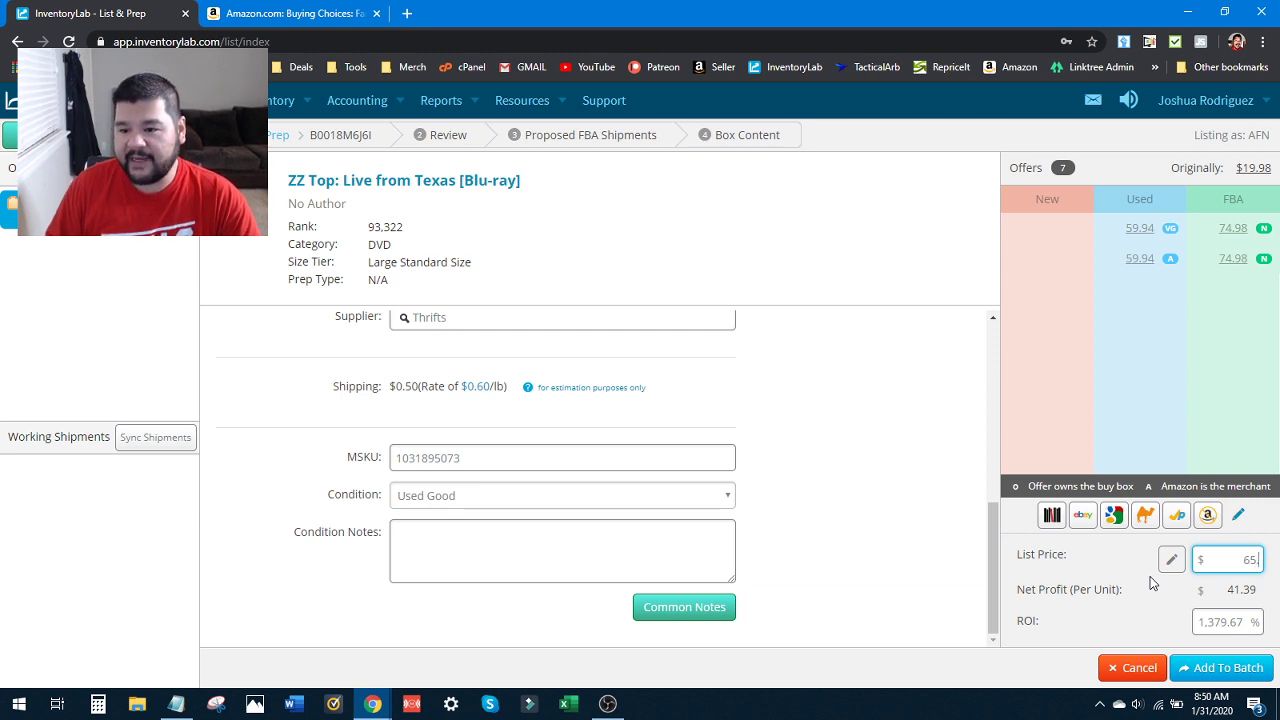
{"action": "type", "text": "00"}
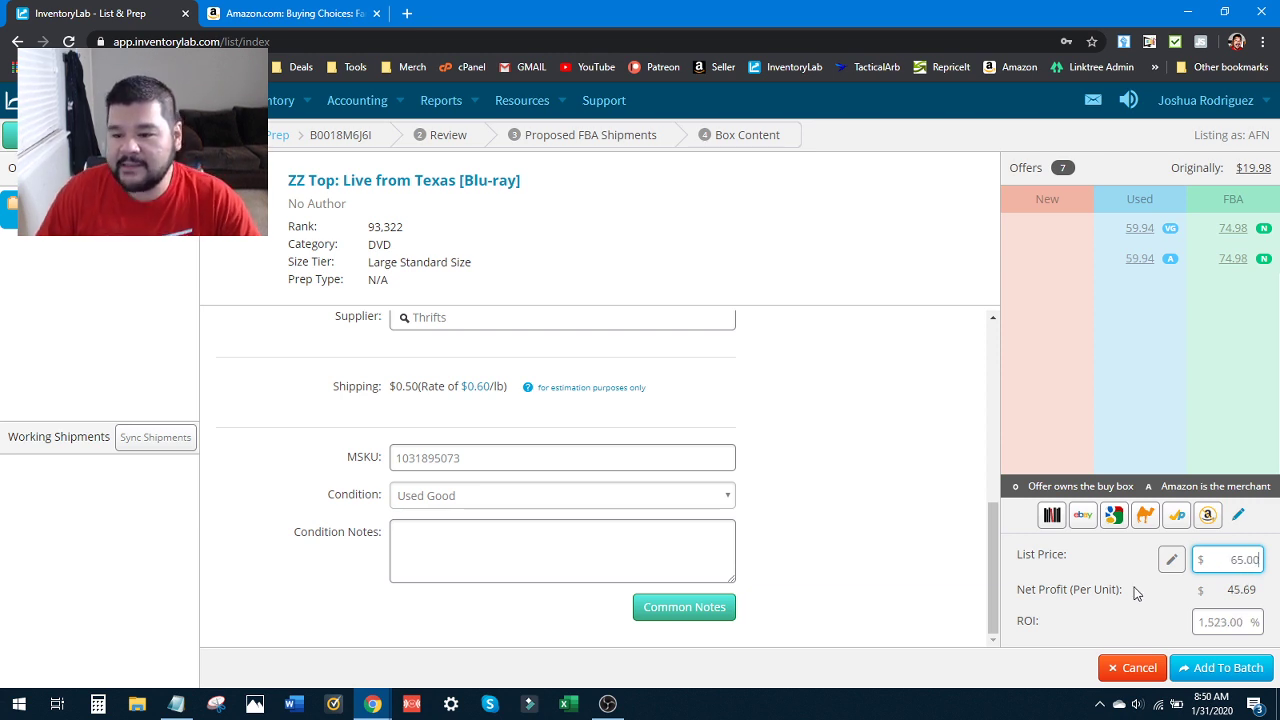
{"action": "left_click", "coordinate": [1130, 596]}
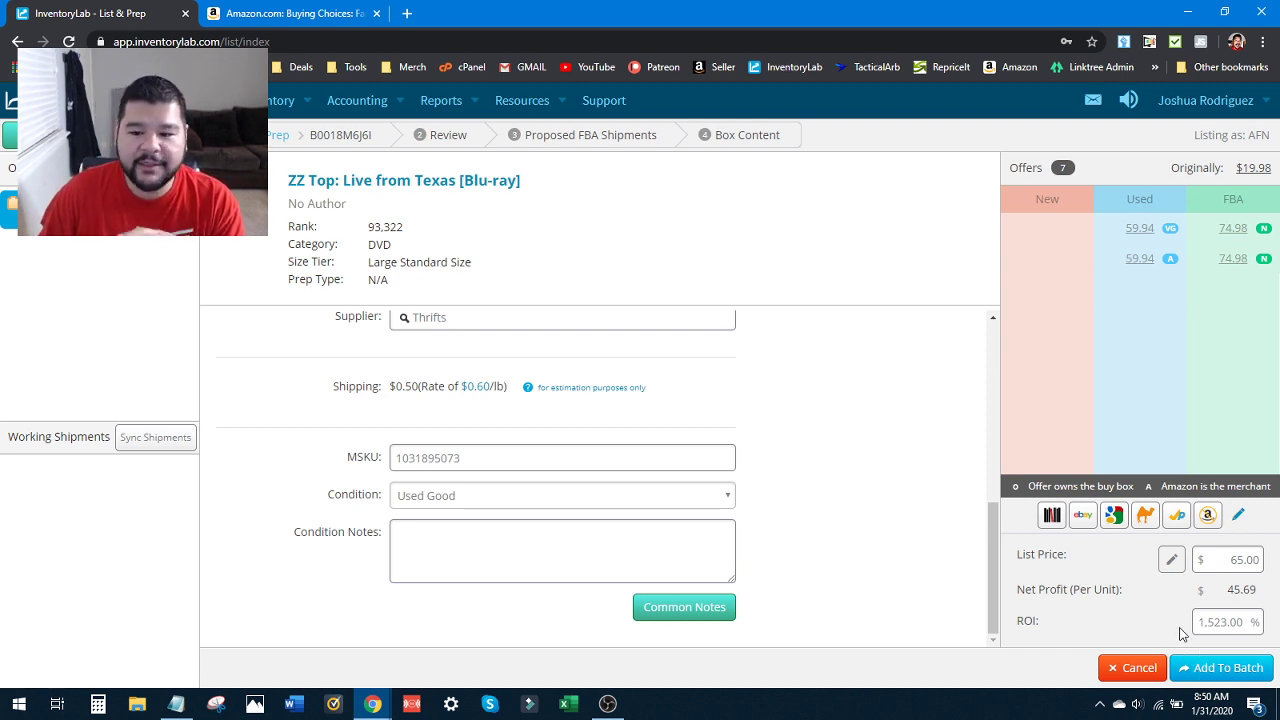
{"action": "left_click", "coordinate": [1208, 677]}
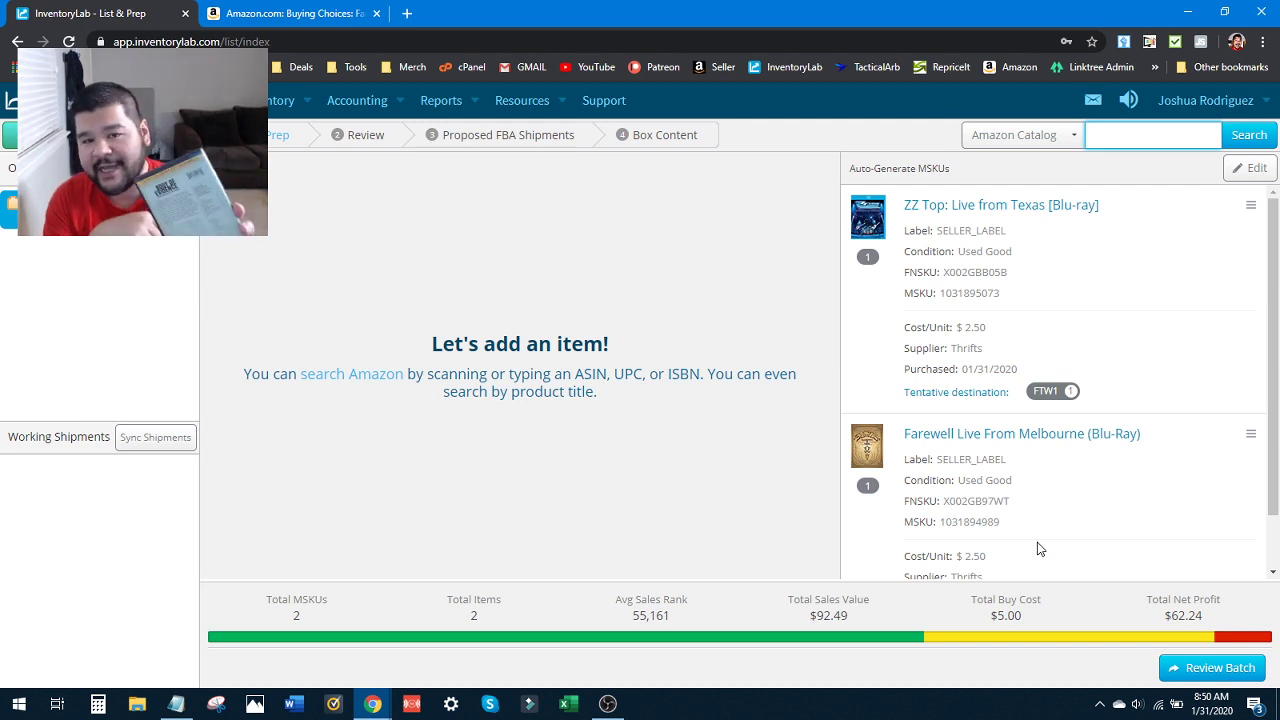
{"action": "type", "text": "743452140725"}
{"action": "key", "text": "Return"}
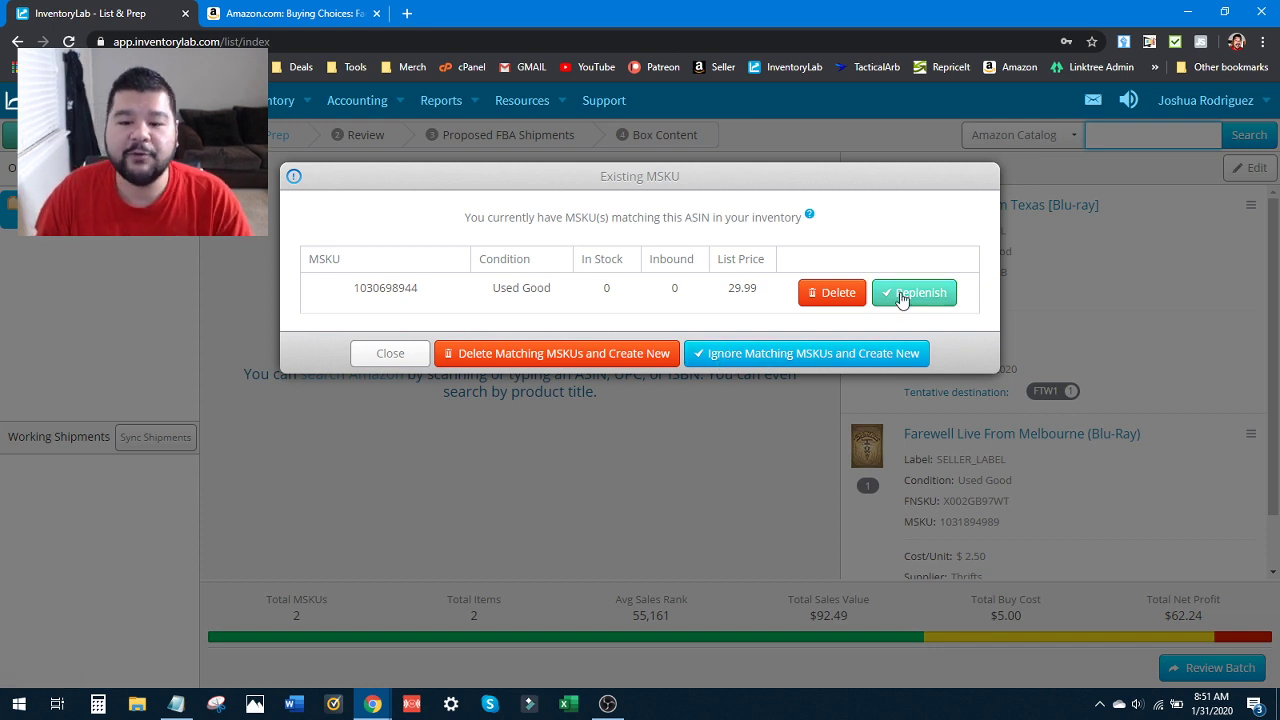
{"action": "left_click", "coordinate": [541, 354]}
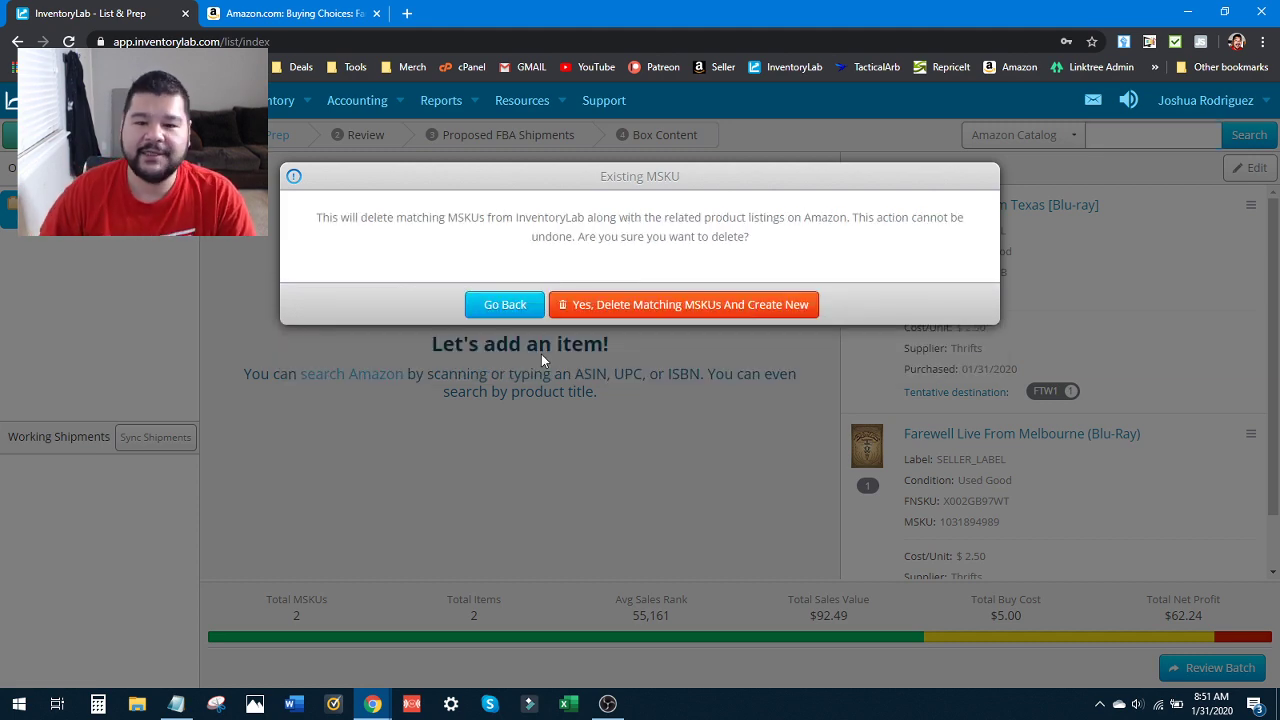
{"action": "left_click", "coordinate": [631, 303]}
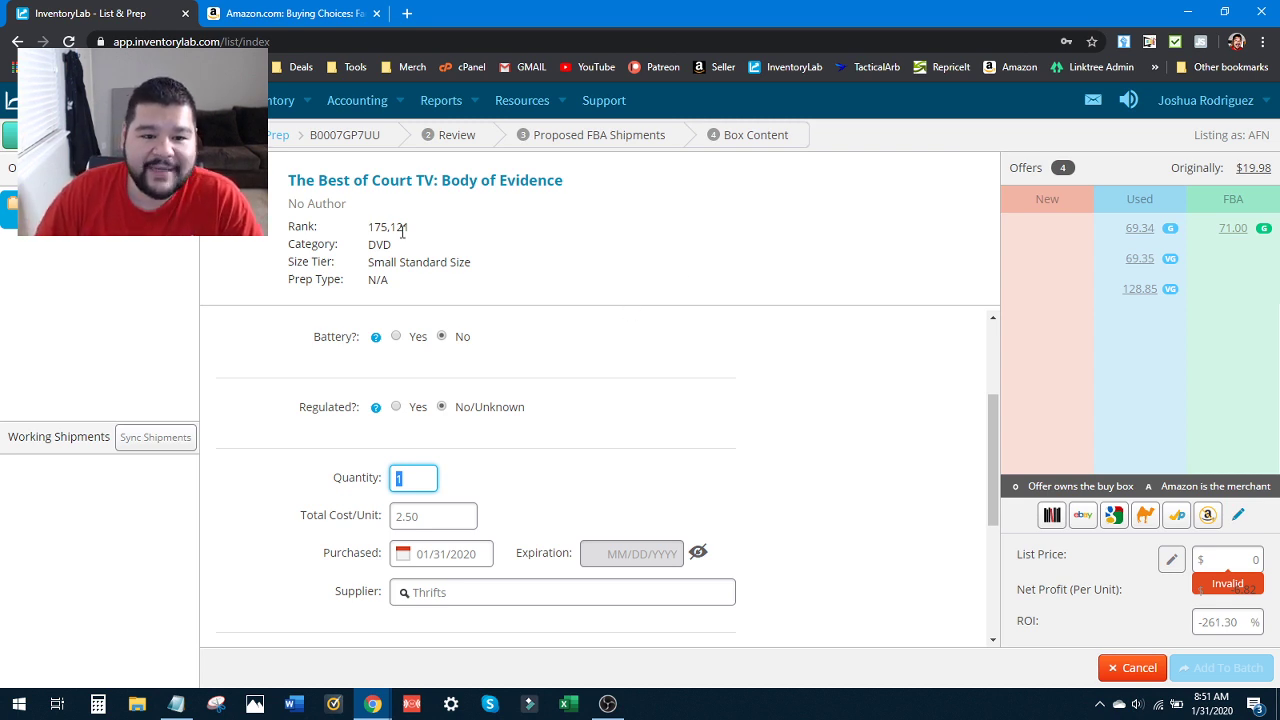
Step: Review the Court TV: Body of Evidence DVD's sales rank, selling eligibility and condition in its listing form
{"action": "left_click_drag", "start_coordinate": [370, 228], "coordinate": [412, 230]}
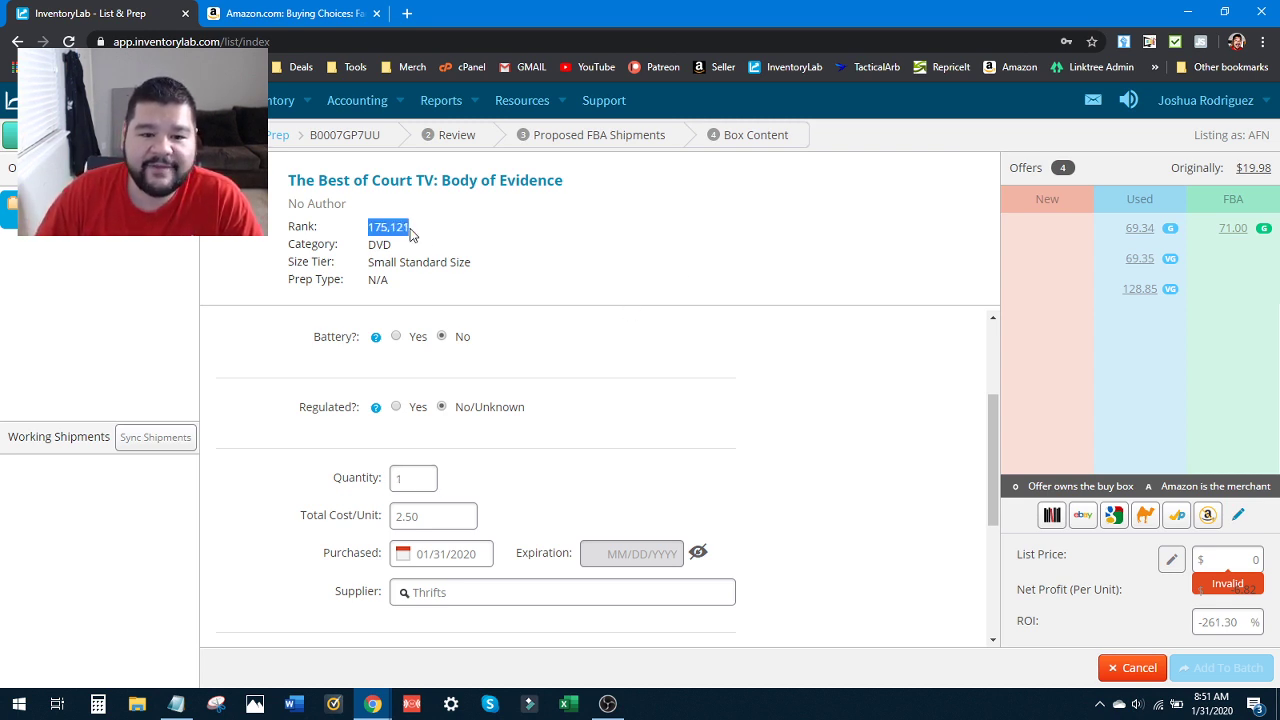
{"action": "left_click", "coordinate": [455, 242]}
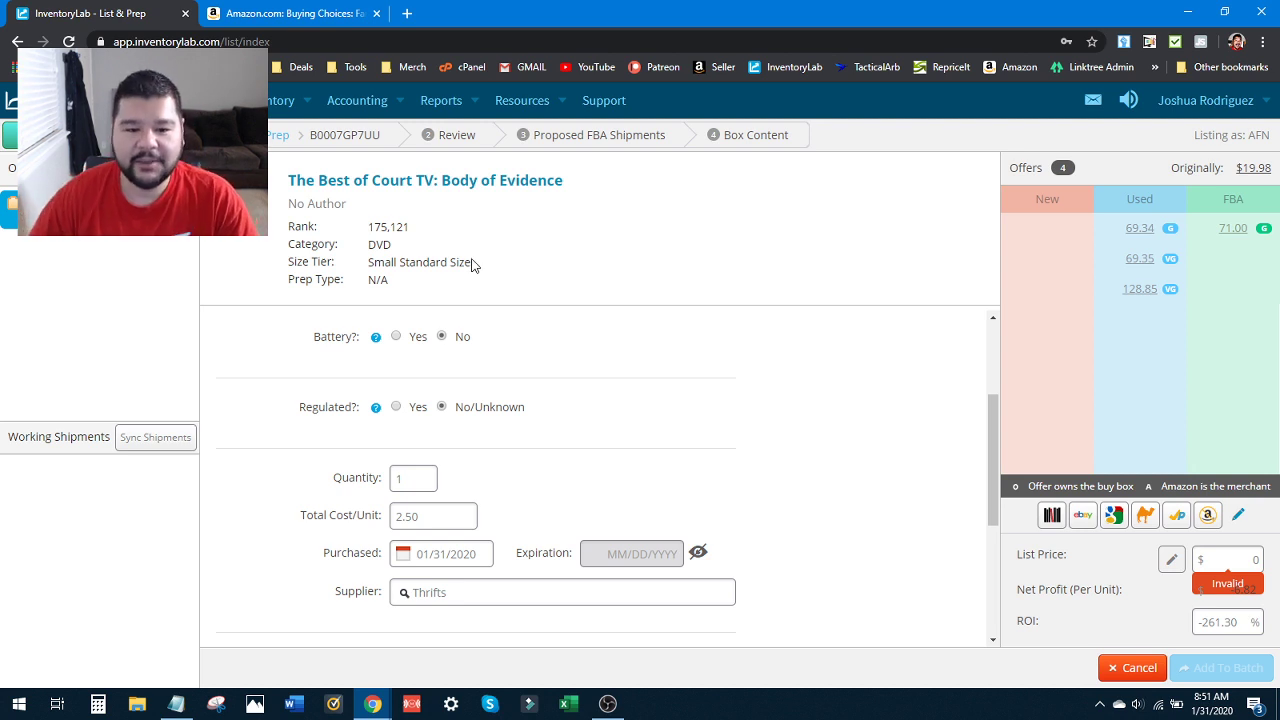
{"action": "scroll", "coordinate": [495, 400], "scroll_direction": "up", "scroll_amount": 3}
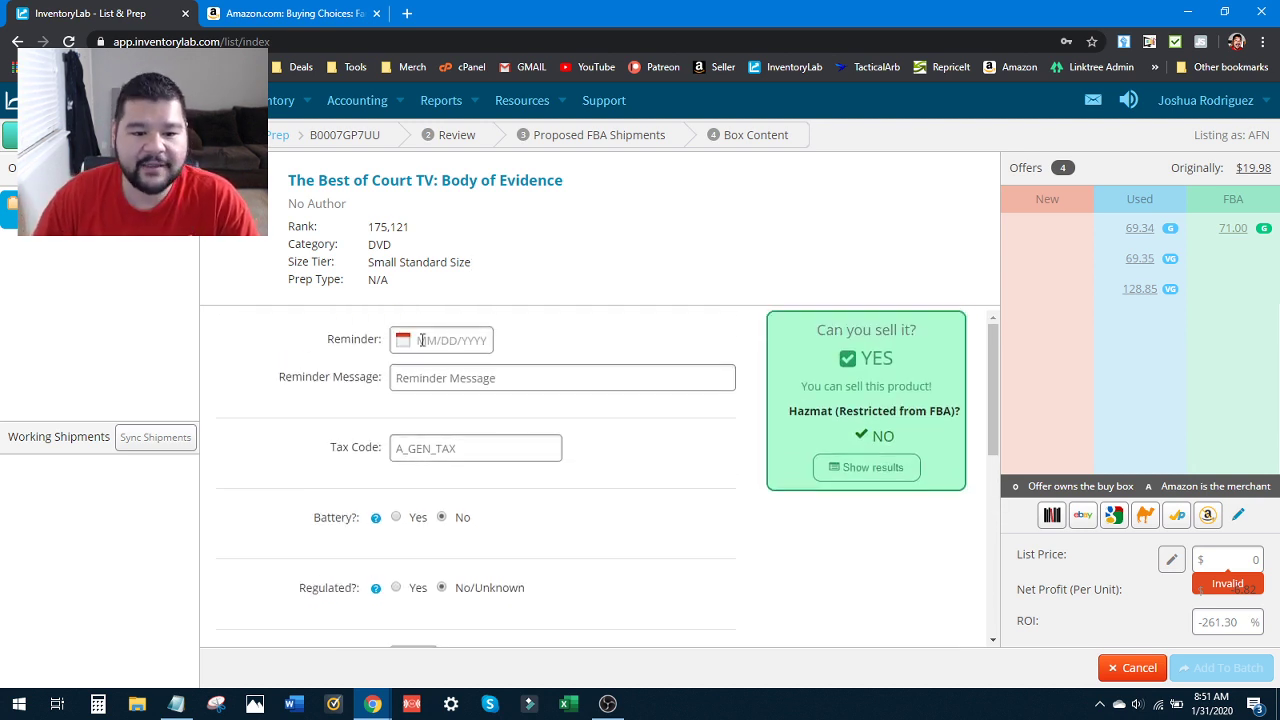
{"action": "scroll", "coordinate": [500, 350], "scroll_direction": "down", "scroll_amount": 5}
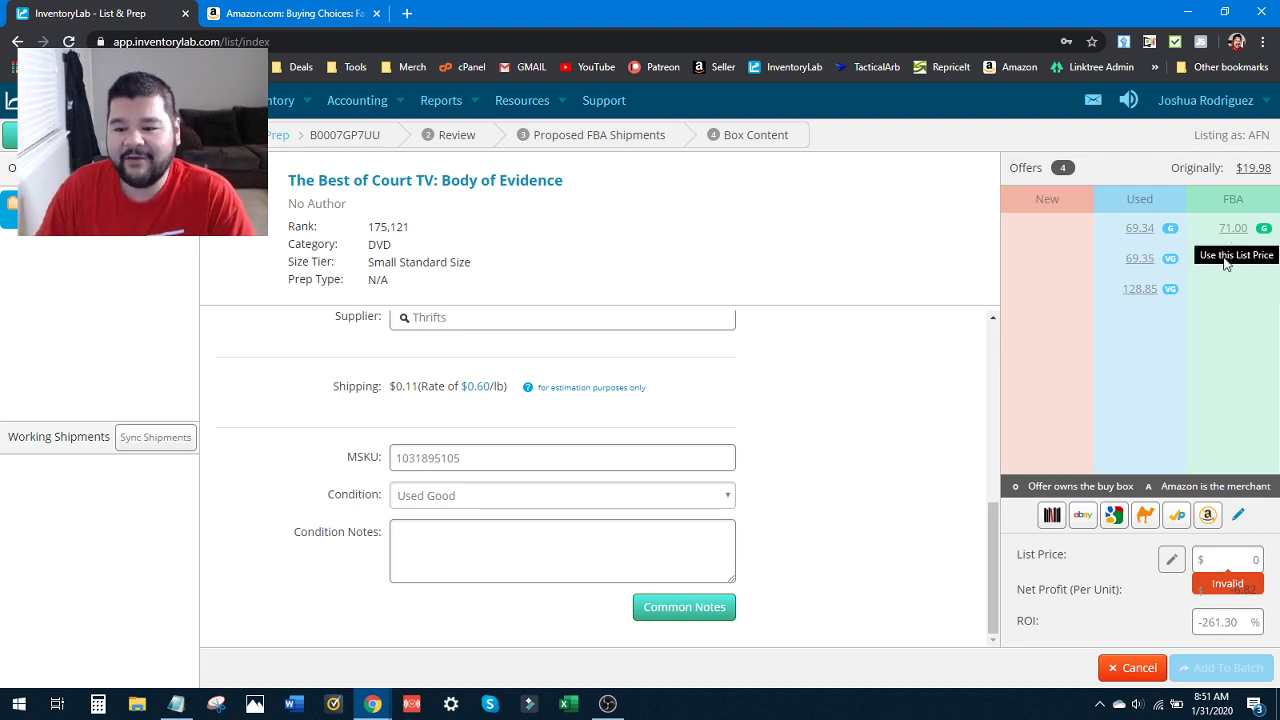
Step: Check the Court TV DVD's Prime offers on Amazon and set its list price to the FBA offer, $71.00
{"action": "left_click", "coordinate": [1176, 516]}
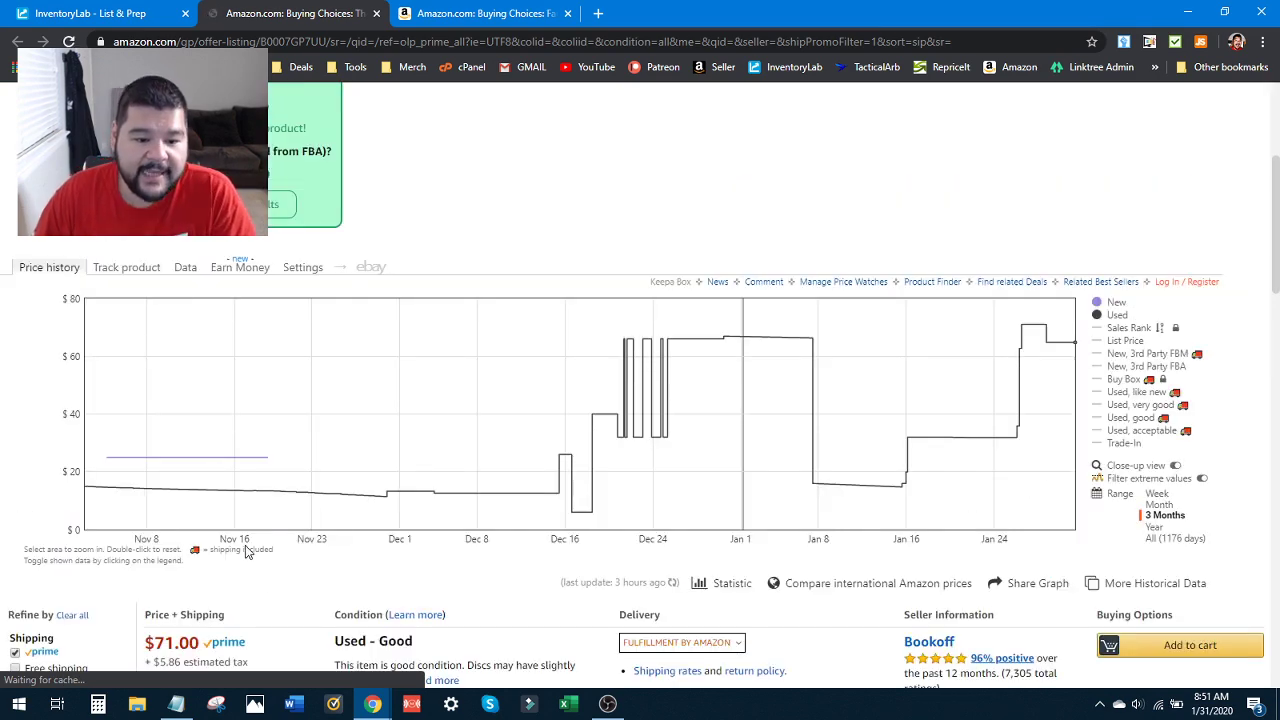
{"action": "scroll", "coordinate": [320, 505], "scroll_direction": "down", "scroll_amount": 3}
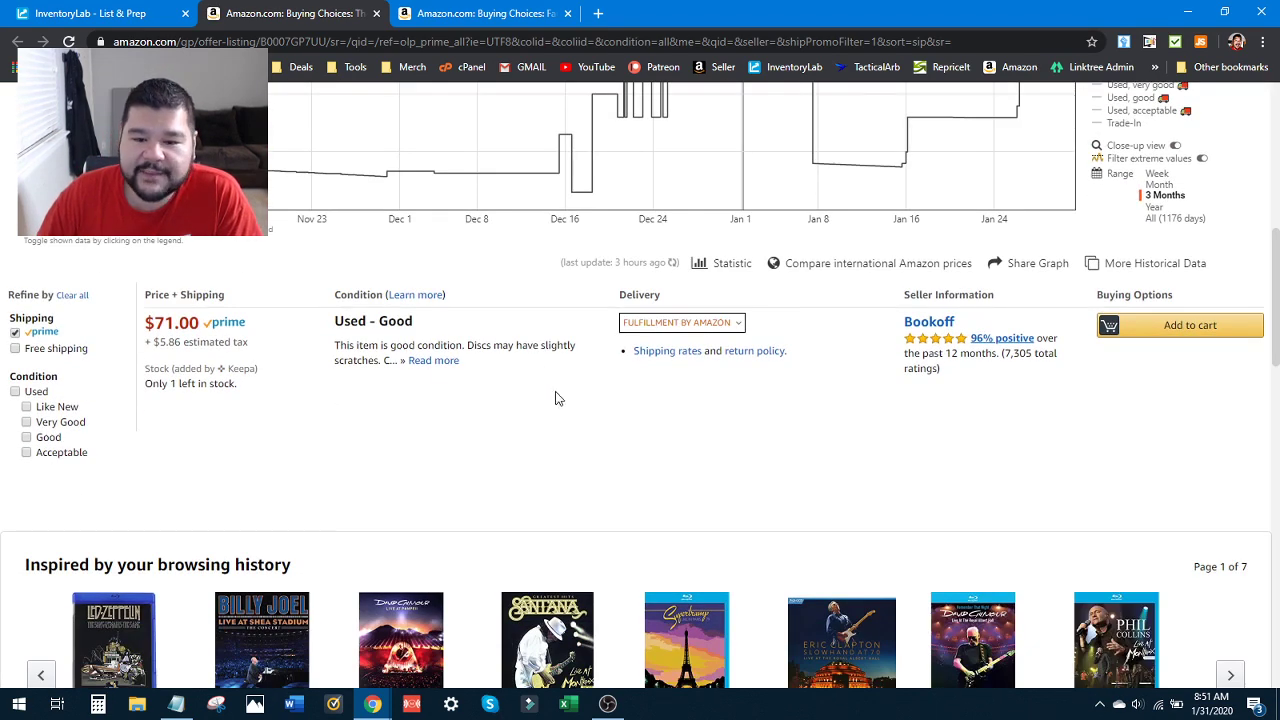
{"action": "left_click", "coordinate": [87, 11]}
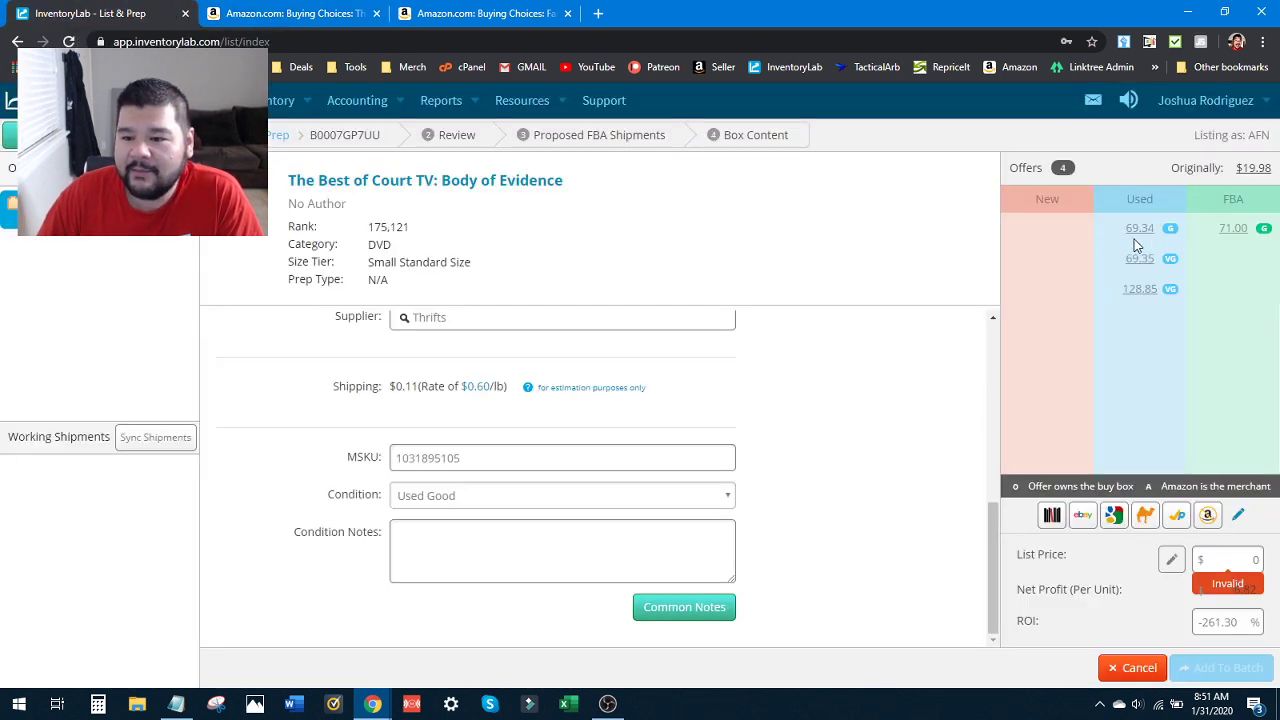
{"action": "left_click", "coordinate": [1230, 232]}
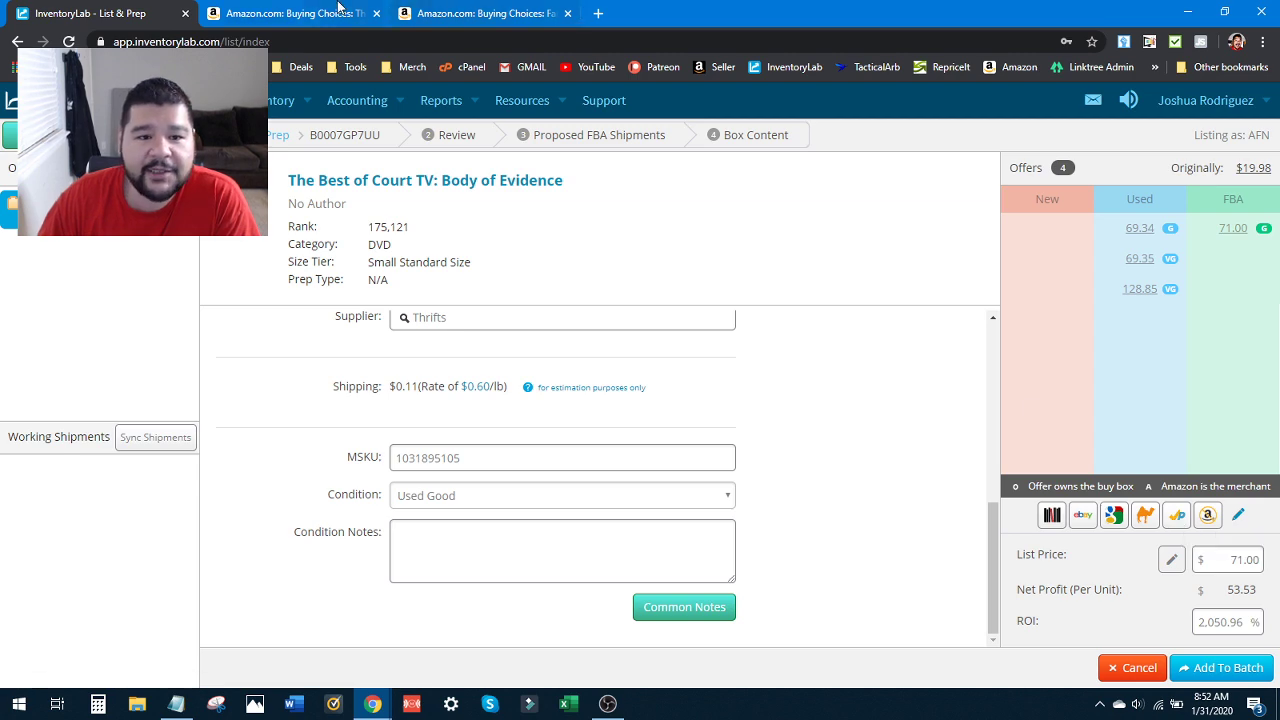
Step: Close the Farewell Blu-ray's Amazon offers page and open the Court TV DVD's product page from its offers page
{"action": "left_click", "coordinate": [340, 10]}
{"action": "left_click", "coordinate": [480, 12]}
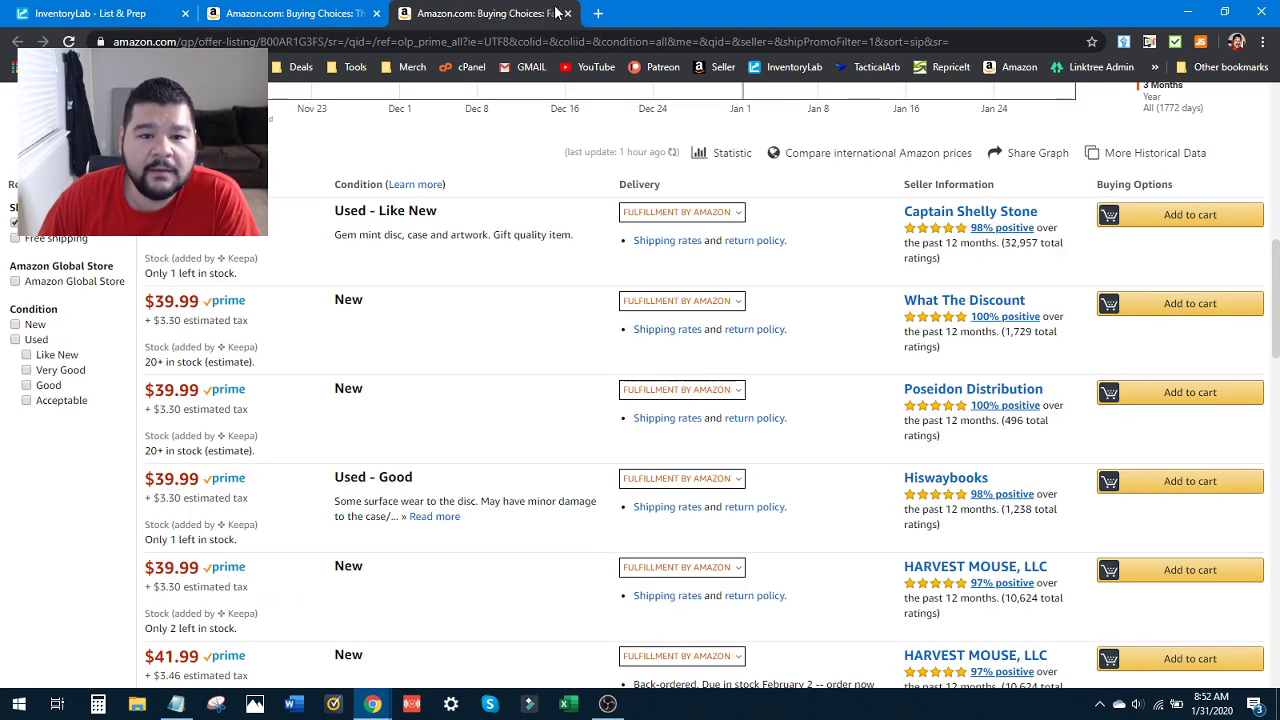
{"action": "left_click", "coordinate": [567, 13]}
{"action": "scroll", "coordinate": [265, 423], "scroll_direction": "up", "scroll_amount": 5}
{"action": "scroll", "coordinate": [265, 423], "scroll_direction": "up", "scroll_amount": 2}
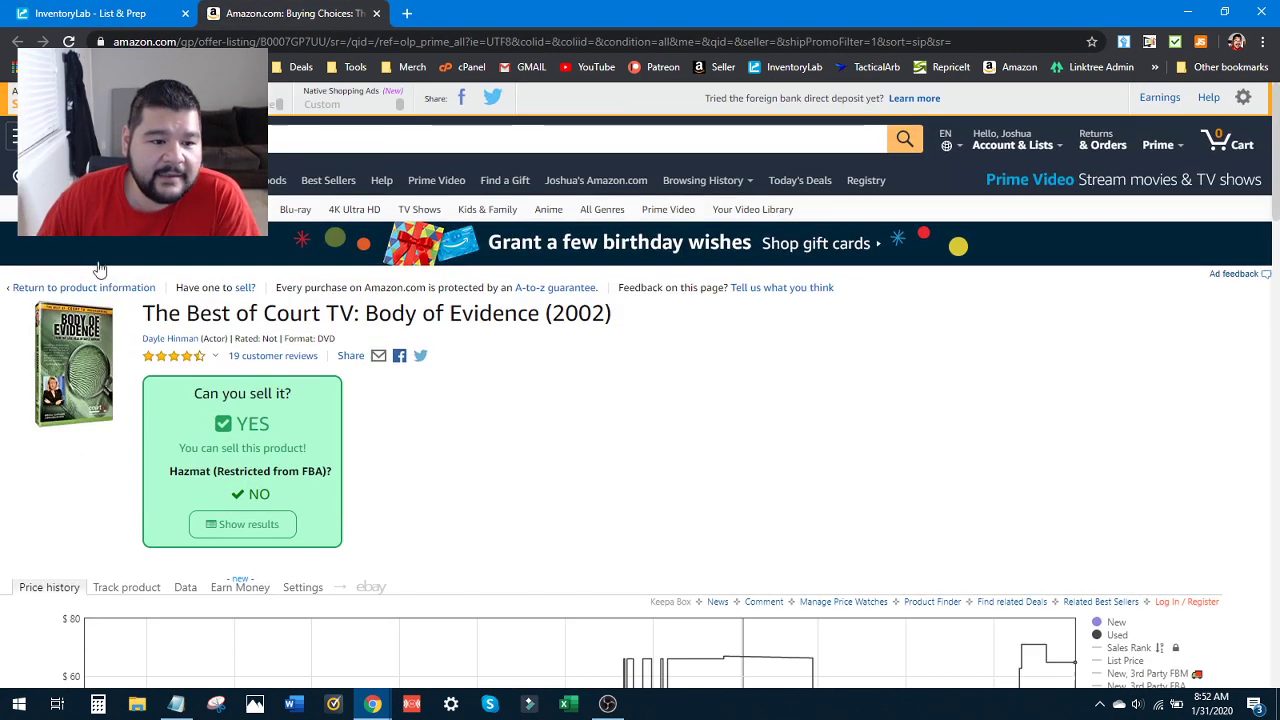
{"action": "left_click", "coordinate": [103, 290]}
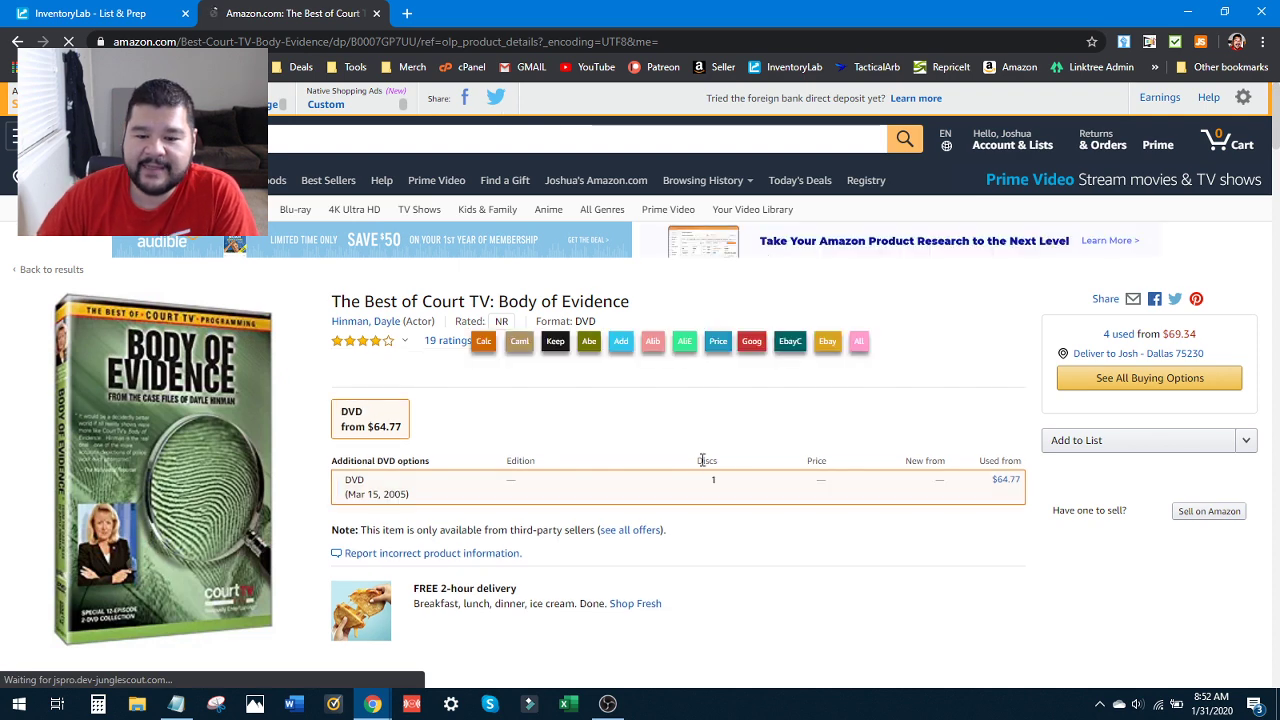
Step: Examine the Court TV DVD's sales rank history over 90 days and its three-month Keepa price history
{"action": "scroll", "coordinate": [702, 465], "scroll_direction": "down", "scroll_amount": 2}
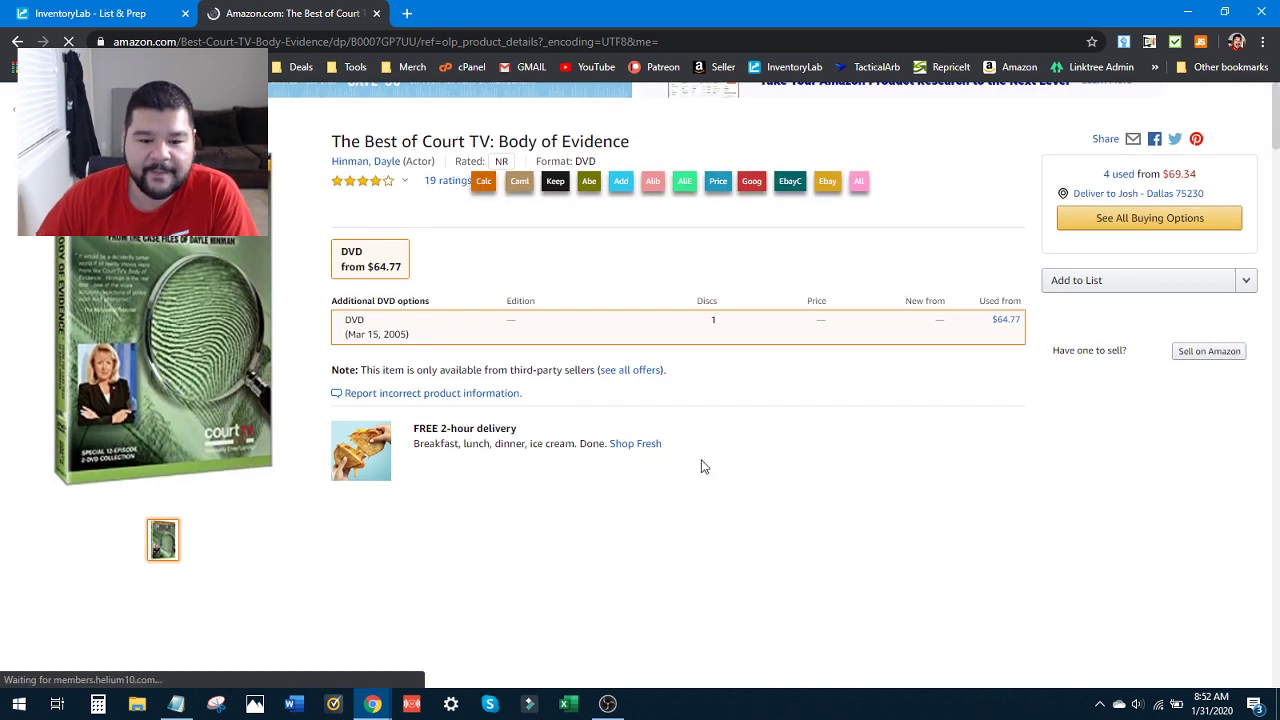
{"action": "scroll", "coordinate": [702, 463], "scroll_direction": "down", "scroll_amount": 3}
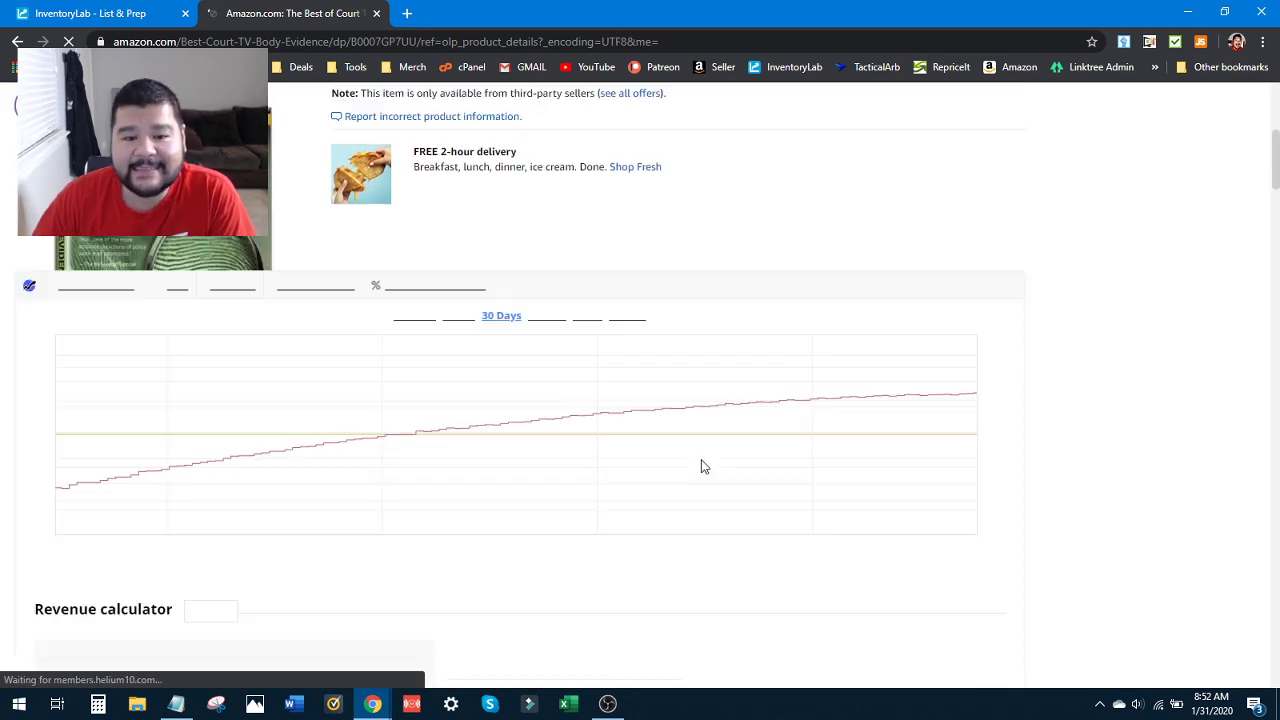
{"action": "scroll", "coordinate": [686, 467], "scroll_direction": "down", "scroll_amount": 1}
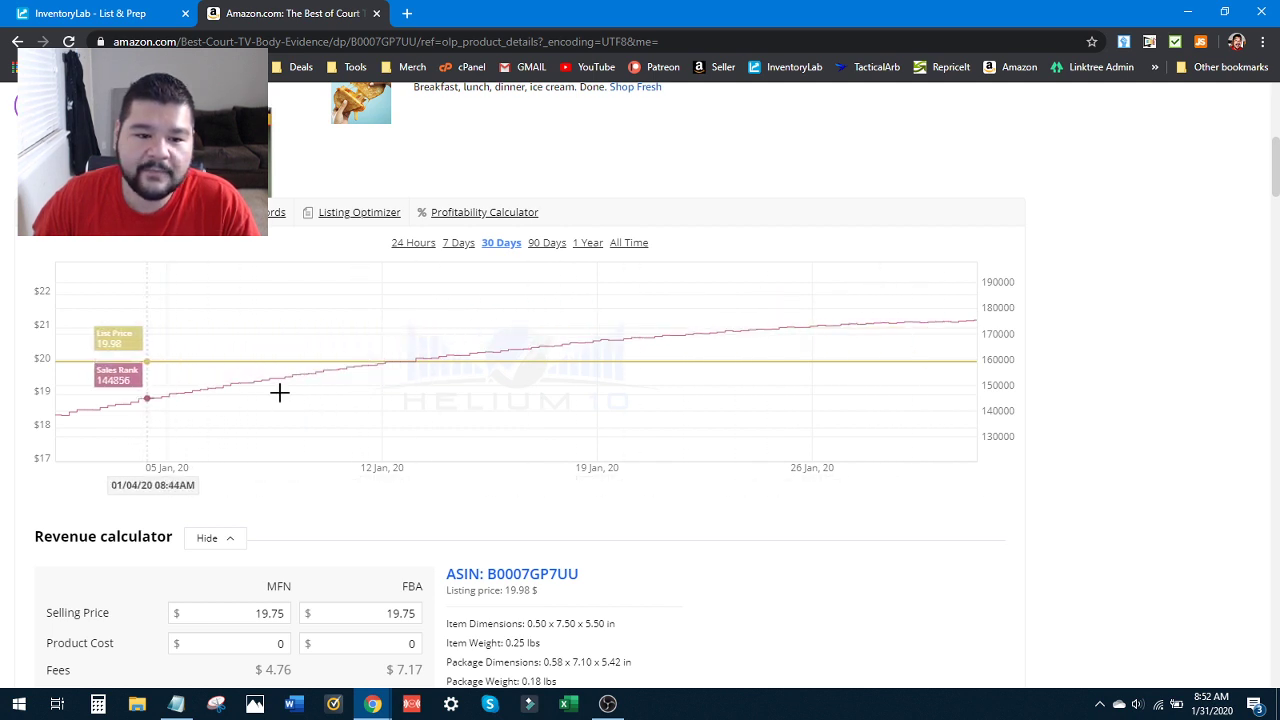
{"action": "left_click", "coordinate": [547, 244]}
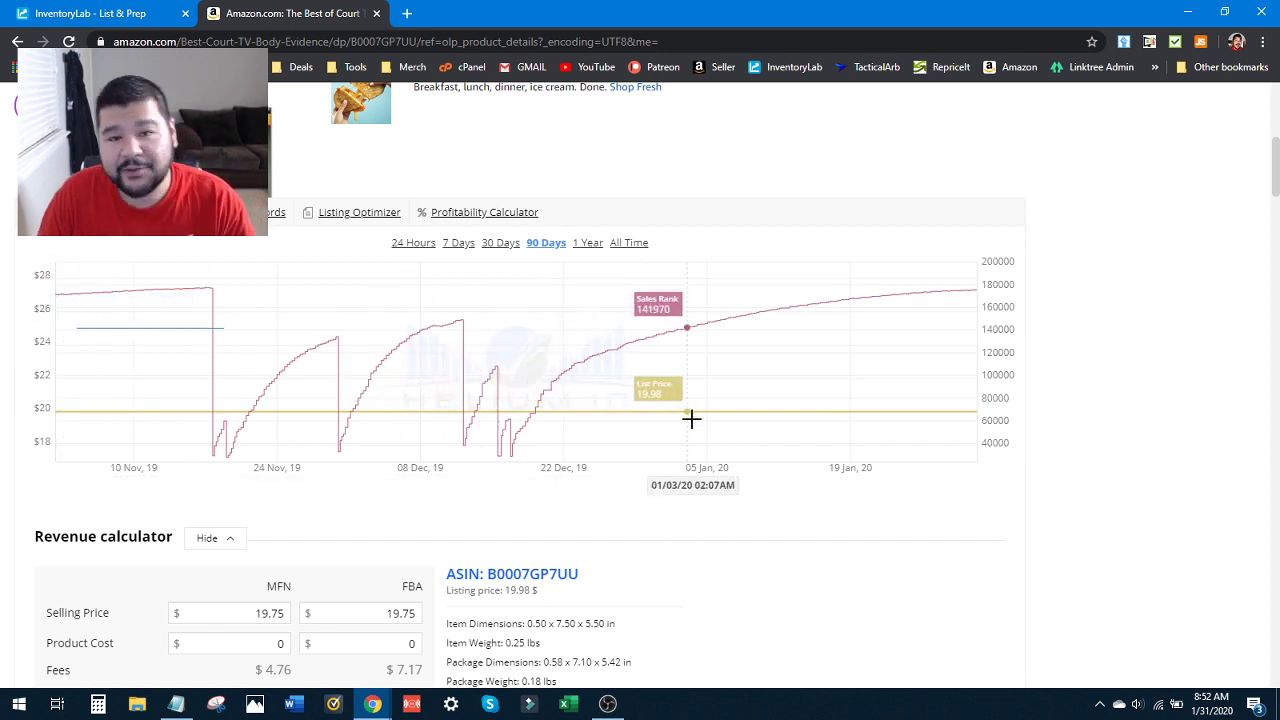
{"action": "scroll", "coordinate": [691, 419], "scroll_direction": "down", "scroll_amount": 2}
{"action": "scroll", "coordinate": [691, 419], "scroll_direction": "down", "scroll_amount": 5}
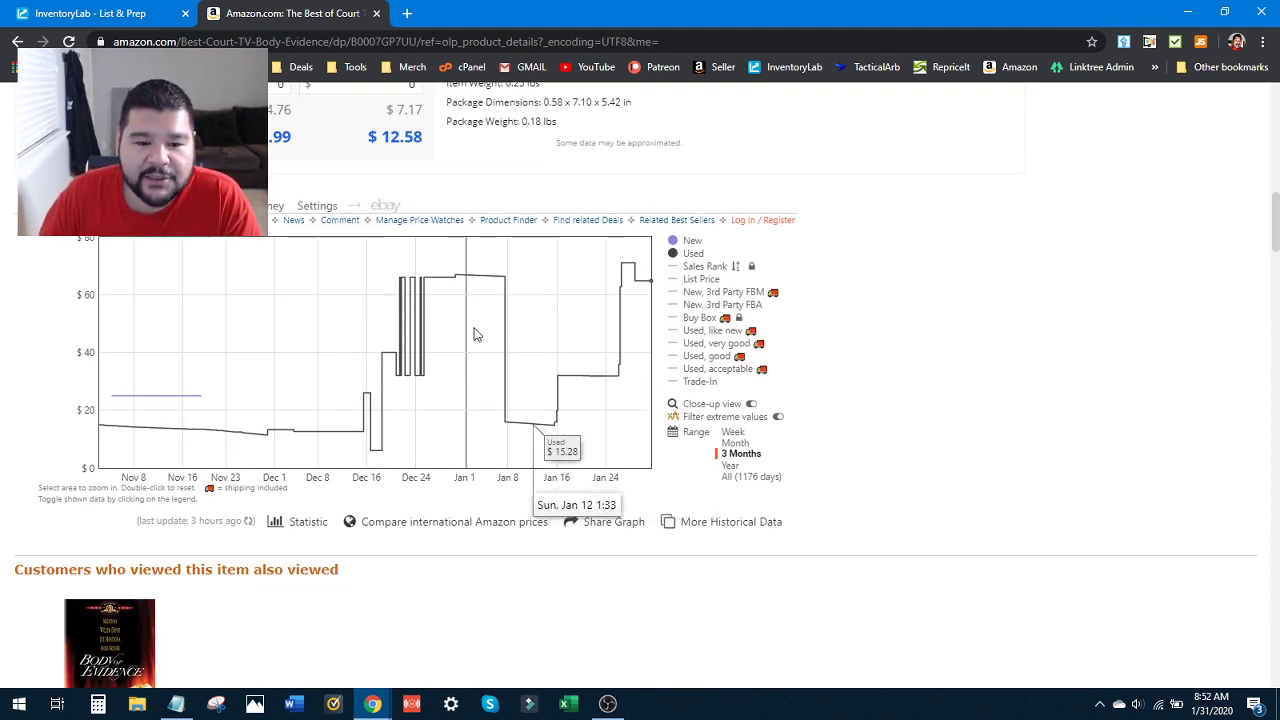
Step: Compare the Court TV DVD's 90-day sales rank drops with its used price movements in the three-month Keepa chart
{"action": "scroll", "coordinate": [487, 376], "scroll_direction": "up", "scroll_amount": 8}
{"action": "scroll", "coordinate": [491, 374], "scroll_direction": "down", "scroll_amount": 1}
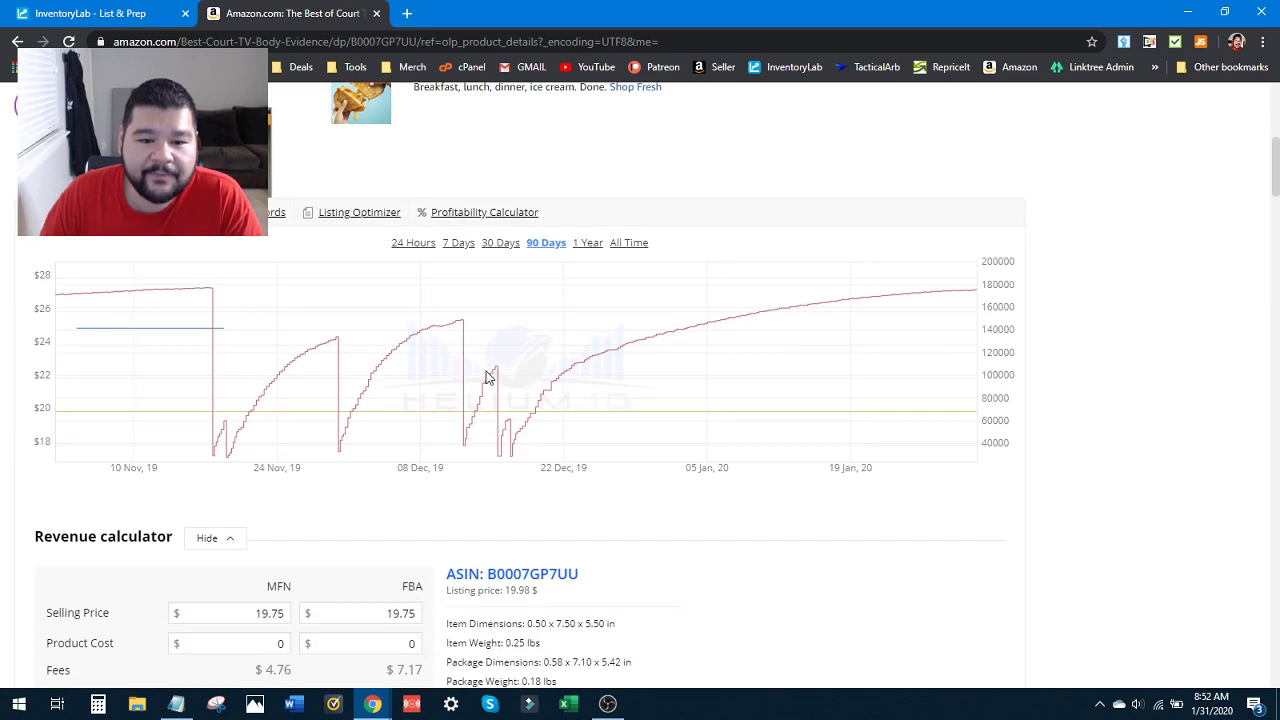
{"action": "scroll", "coordinate": [573, 273], "scroll_direction": "down", "scroll_amount": 7}
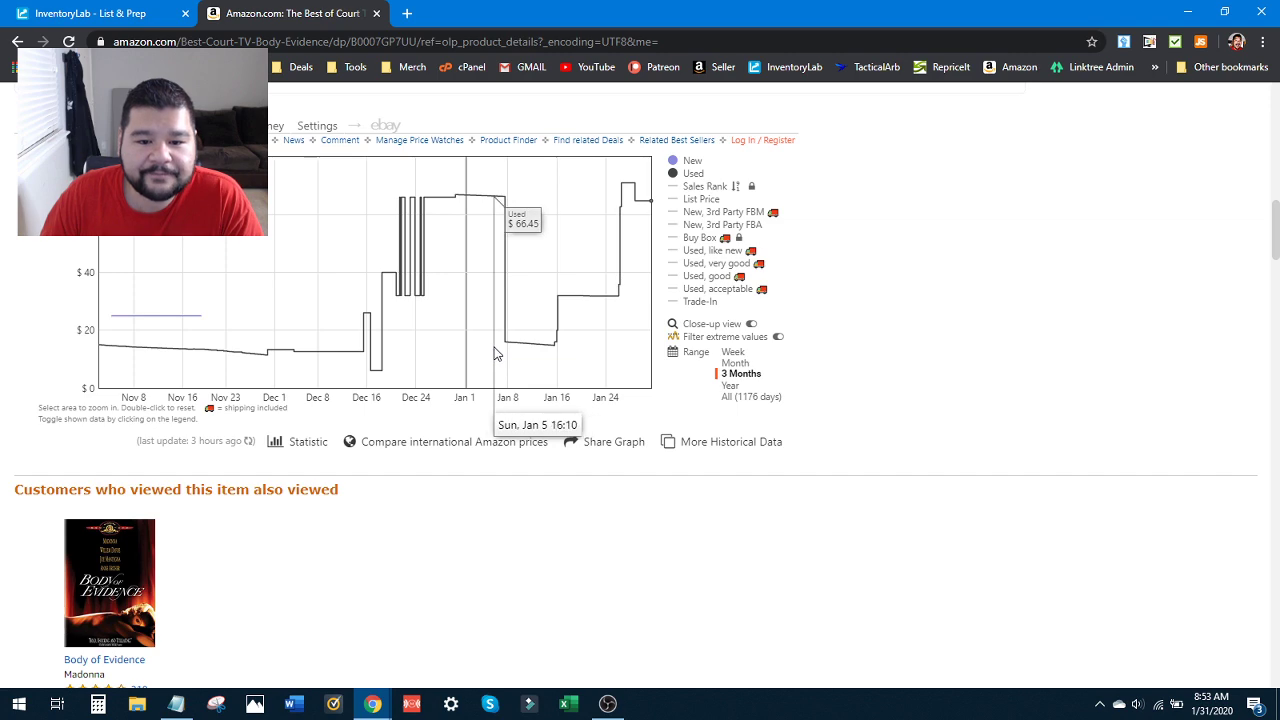
{"action": "scroll", "coordinate": [400, 340], "scroll_direction": "up", "scroll_amount": 7}
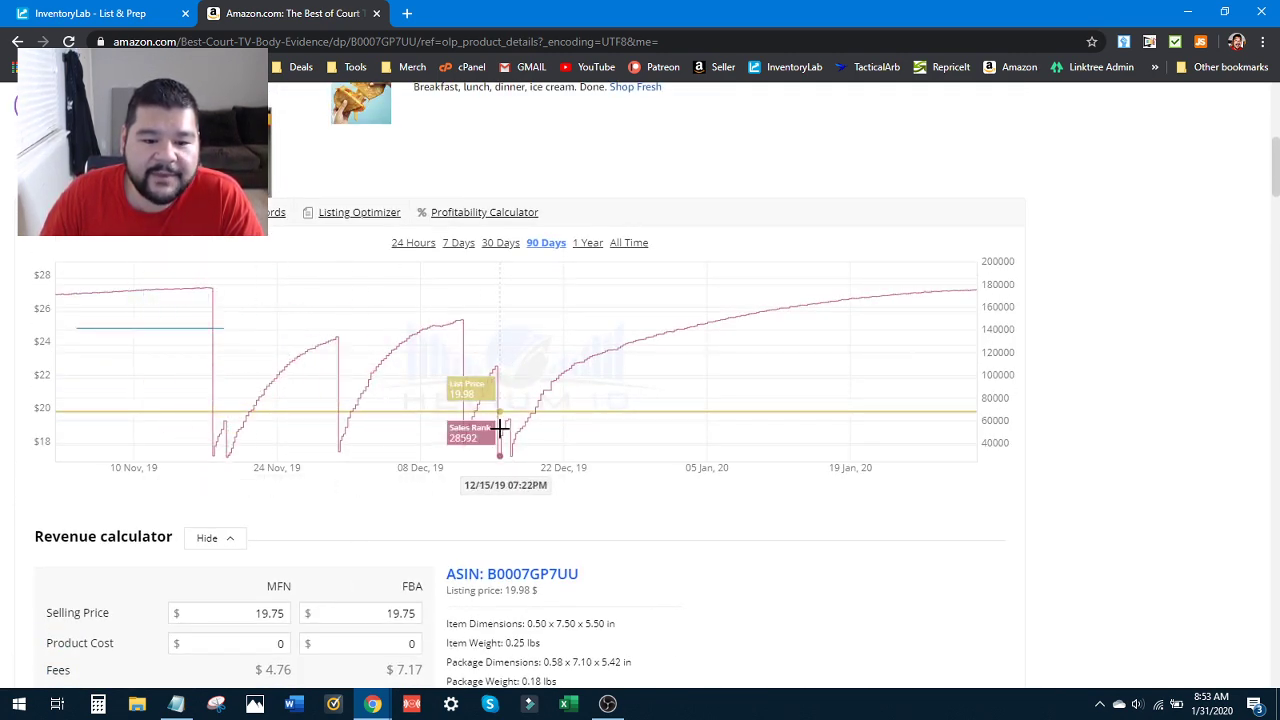
{"action": "scroll", "coordinate": [495, 428], "scroll_direction": "down", "scroll_amount": 3}
{"action": "scroll", "coordinate": [490, 424], "scroll_direction": "down", "scroll_amount": 3}
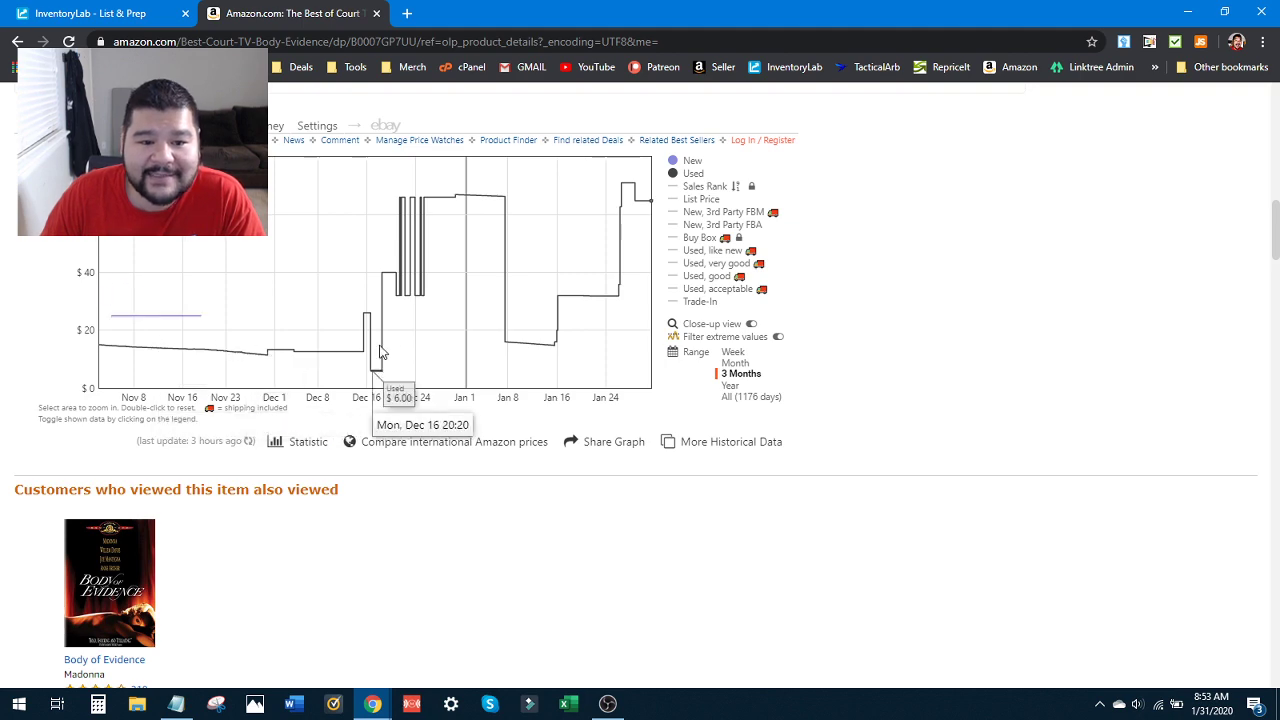
{"action": "scroll", "coordinate": [360, 352], "scroll_direction": "up", "scroll_amount": 1}
{"action": "scroll", "coordinate": [358, 357], "scroll_direction": "up", "scroll_amount": 5}
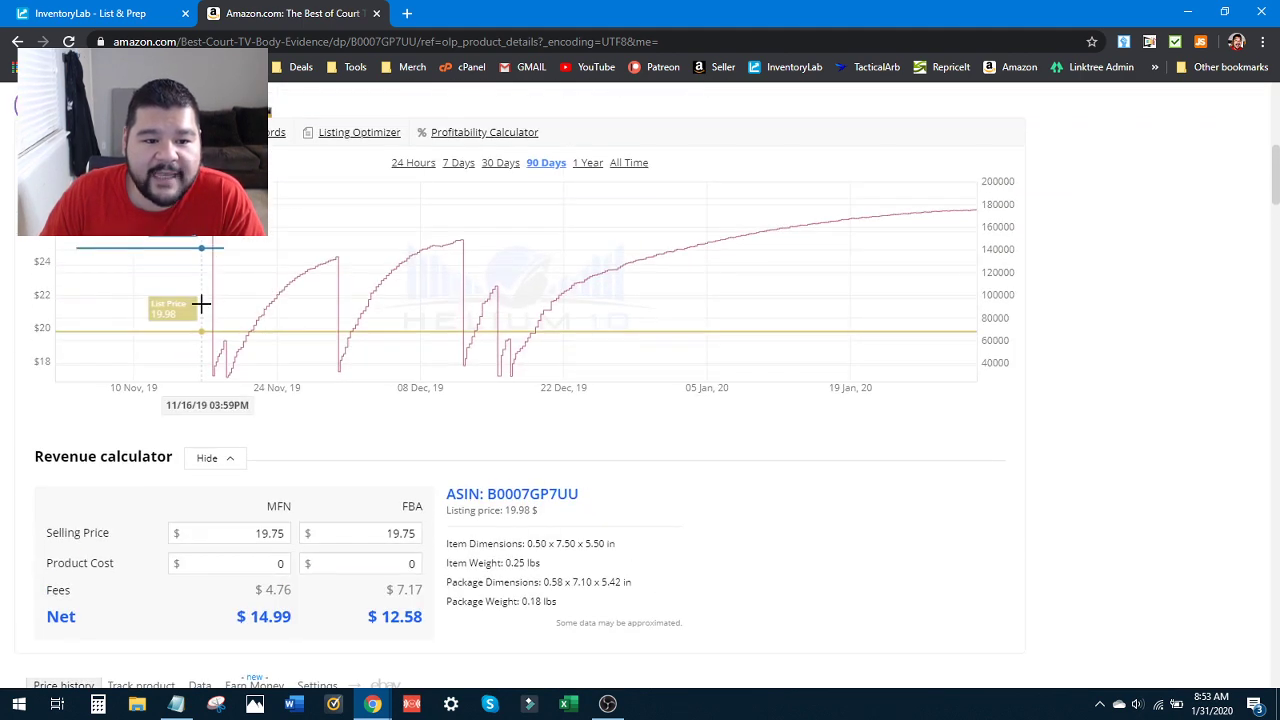
Step: Zoom the Court TV DVD's sales rank chart to mid-November through mid-December and its Keepa chart to early November through late December
{"action": "left_click_drag", "start_coordinate": [202, 300], "coordinate": [535, 340]}
{"action": "scroll", "coordinate": [598, 332], "scroll_direction": "down", "scroll_amount": 1}
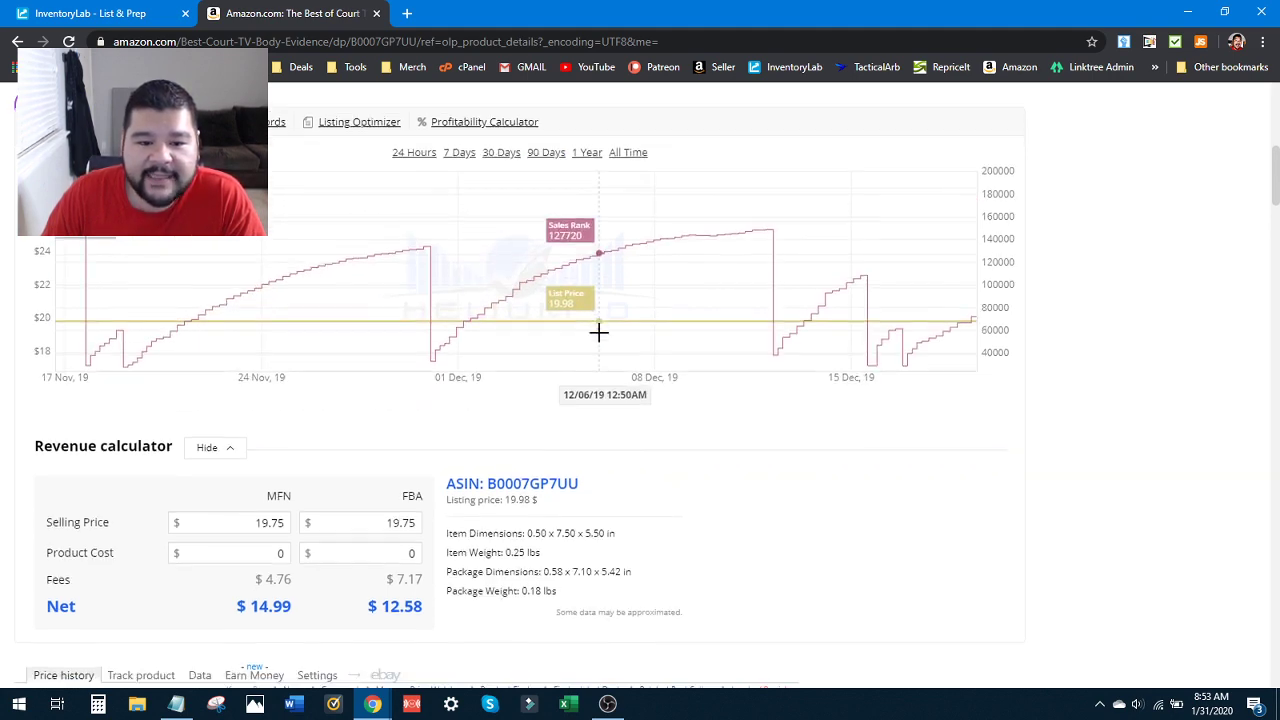
{"action": "scroll", "coordinate": [598, 332], "scroll_direction": "down", "scroll_amount": 8}
{"action": "left_click_drag", "start_coordinate": [140, 240], "coordinate": [410, 242]}
{"action": "scroll", "coordinate": [482, 420], "scroll_direction": "up", "scroll_amount": 2}
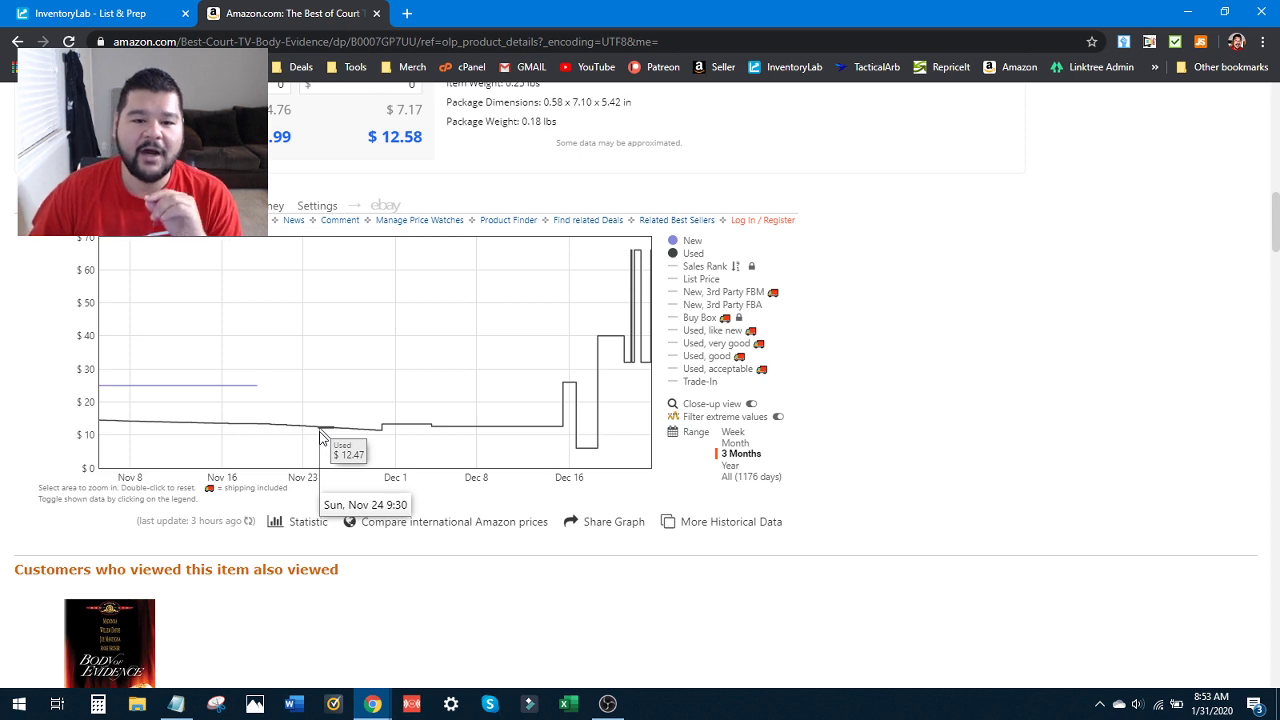
Step: Add the Court TV DVD to the InventoryLab batch and look over the items in the batch list
{"action": "left_click", "coordinate": [100, 13]}
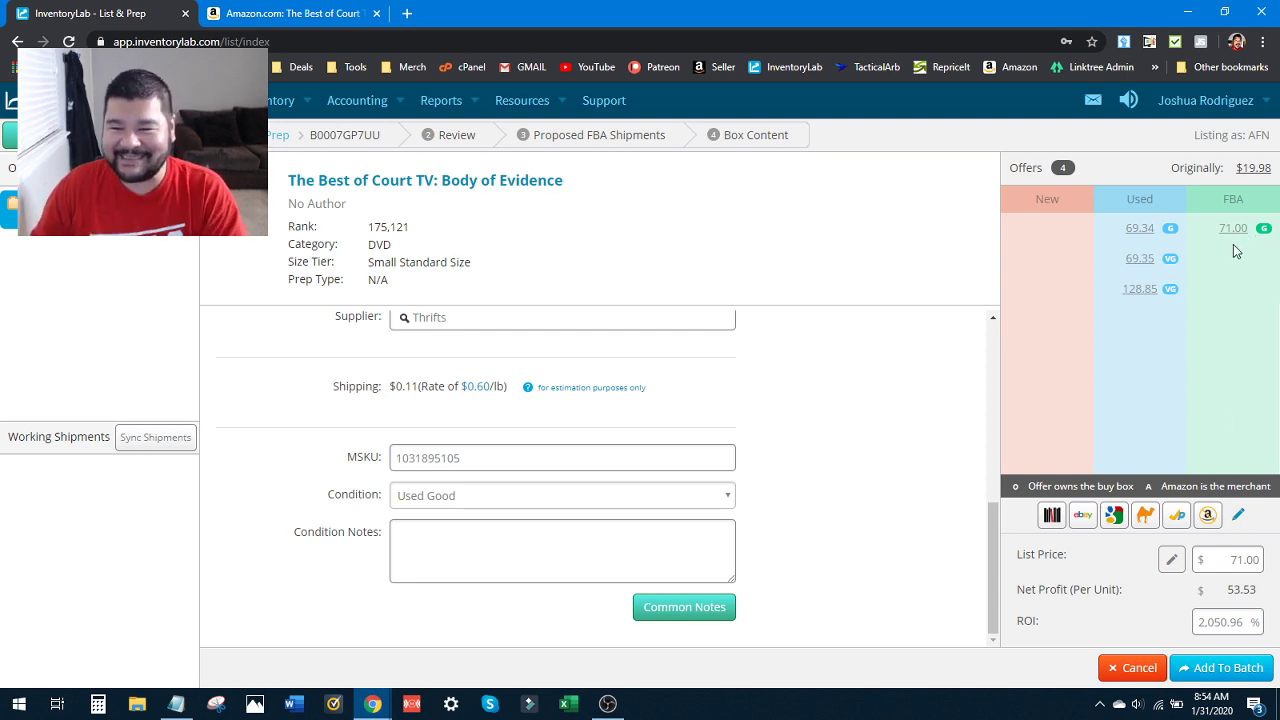
{"action": "left_click", "coordinate": [1205, 668]}
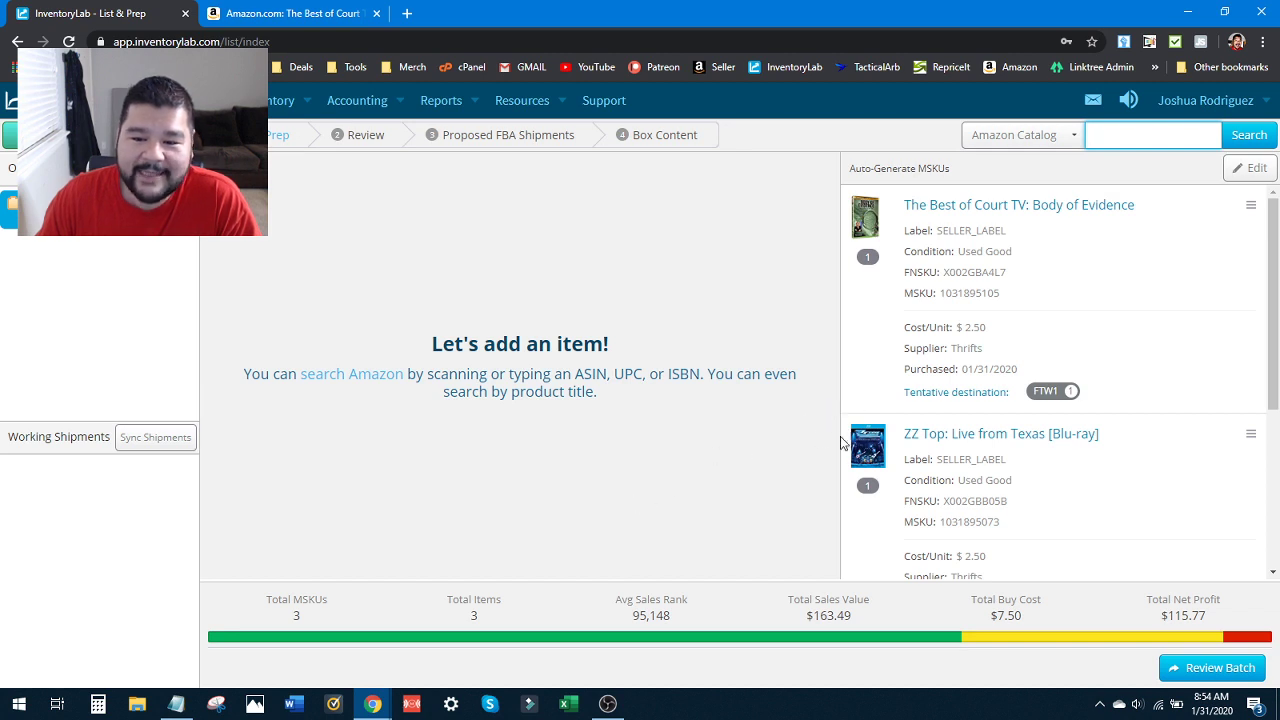
{"action": "scroll", "coordinate": [895, 455], "scroll_direction": "down", "scroll_amount": 3}
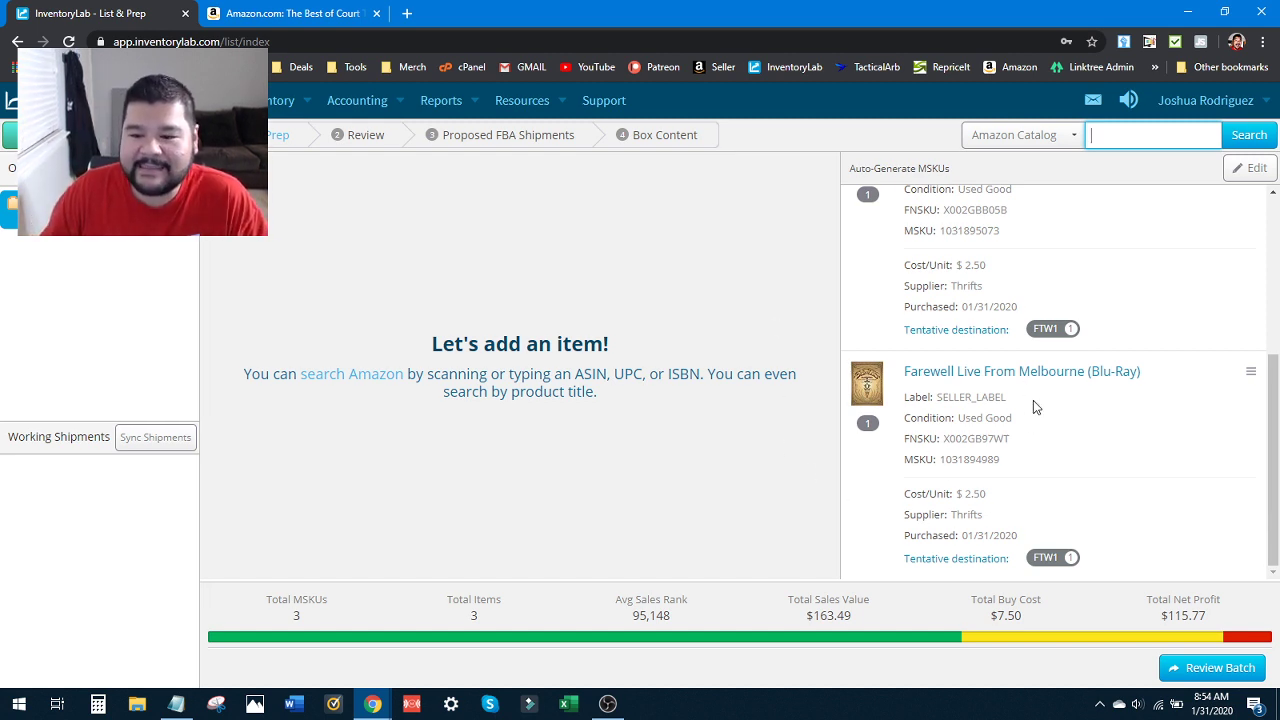
{"action": "scroll", "coordinate": [957, 301], "scroll_direction": "up", "scroll_amount": 3}
{"action": "scroll", "coordinate": [949, 329], "scroll_direction": "down", "scroll_amount": 3}
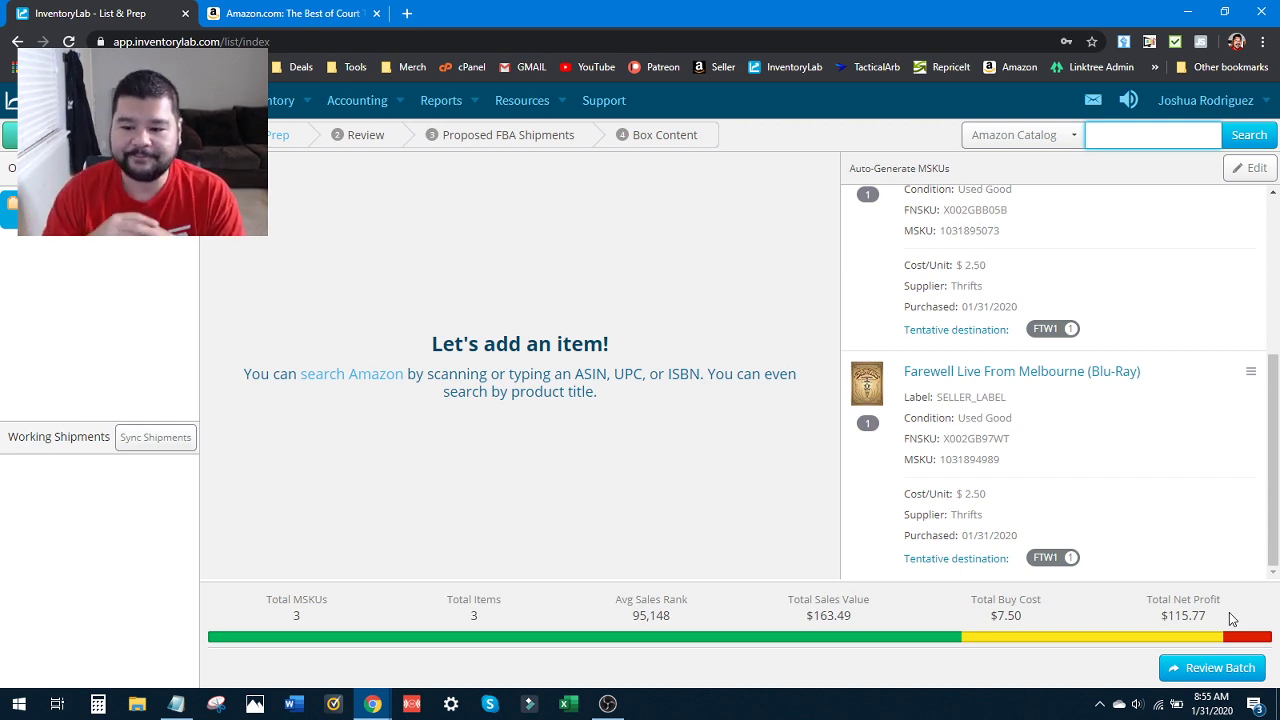
Step: Review the batch's items, prices and product sync options, and return to adding items without syncing
{"action": "left_click", "coordinate": [1185, 677]}
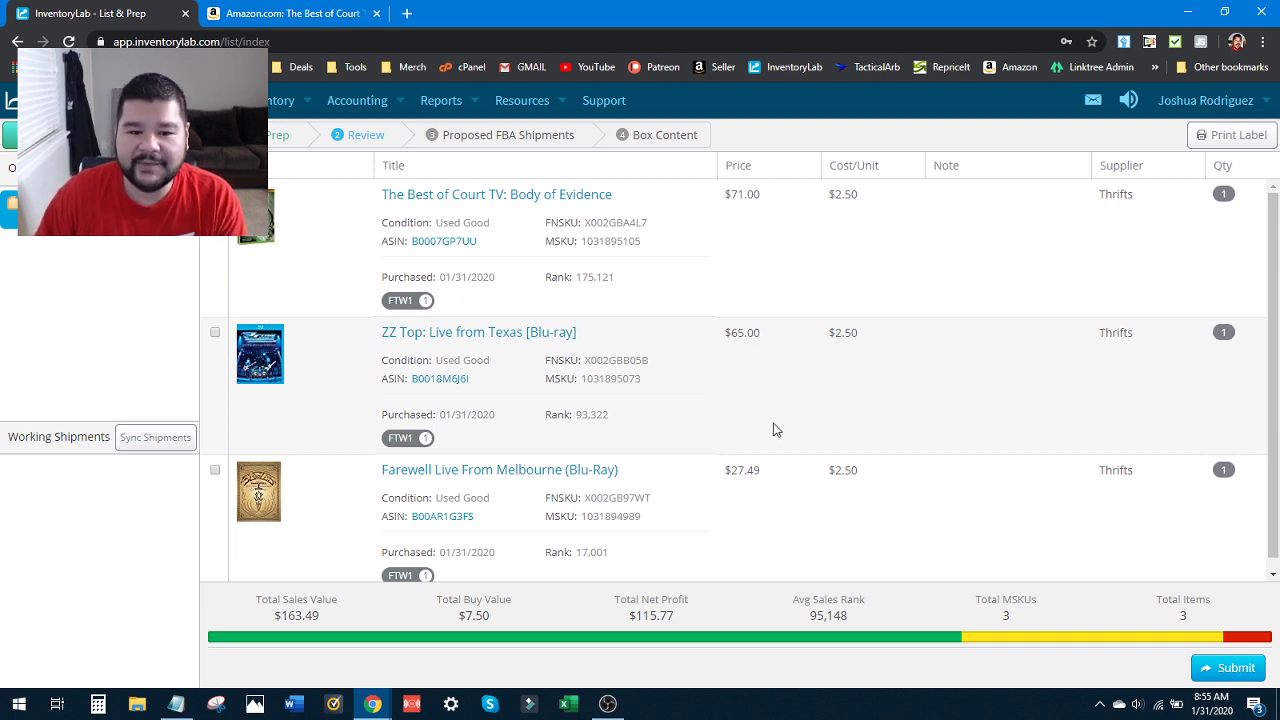
{"action": "scroll", "coordinate": [772, 430], "scroll_direction": "down", "scroll_amount": 1}
{"action": "scroll", "coordinate": [738, 449], "scroll_direction": "up", "scroll_amount": 1}
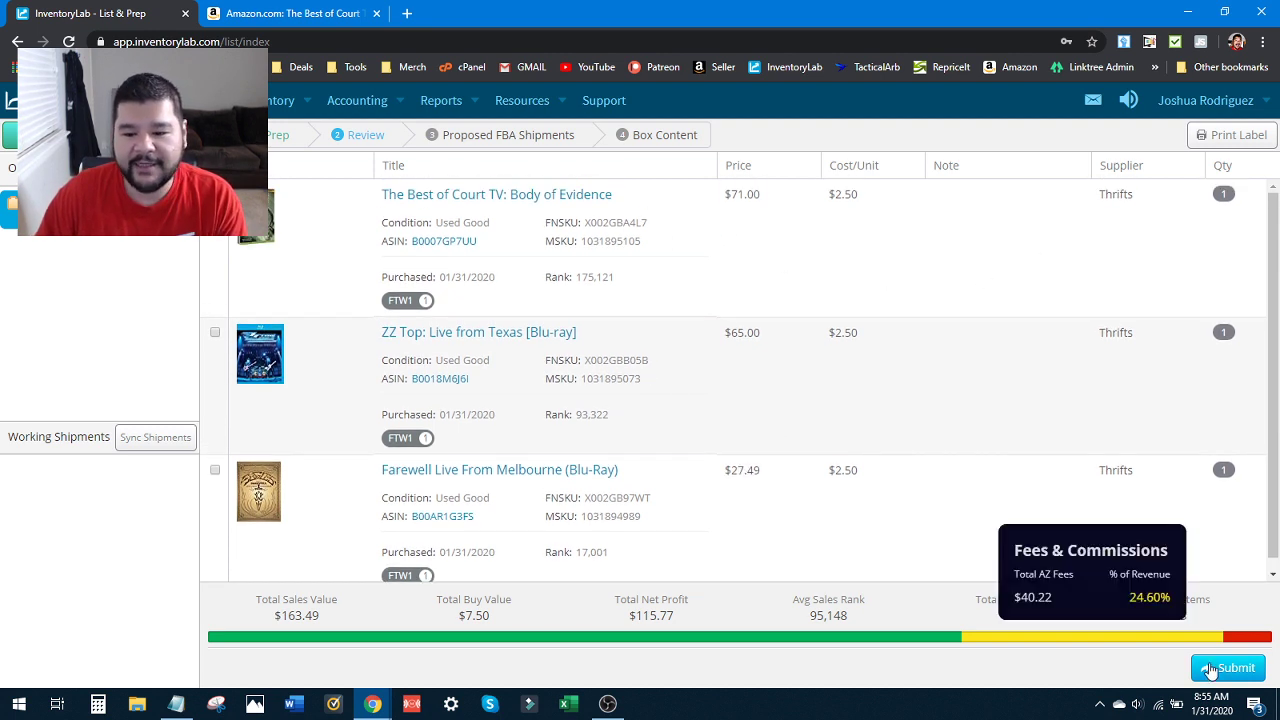
{"action": "left_click", "coordinate": [1245, 670]}
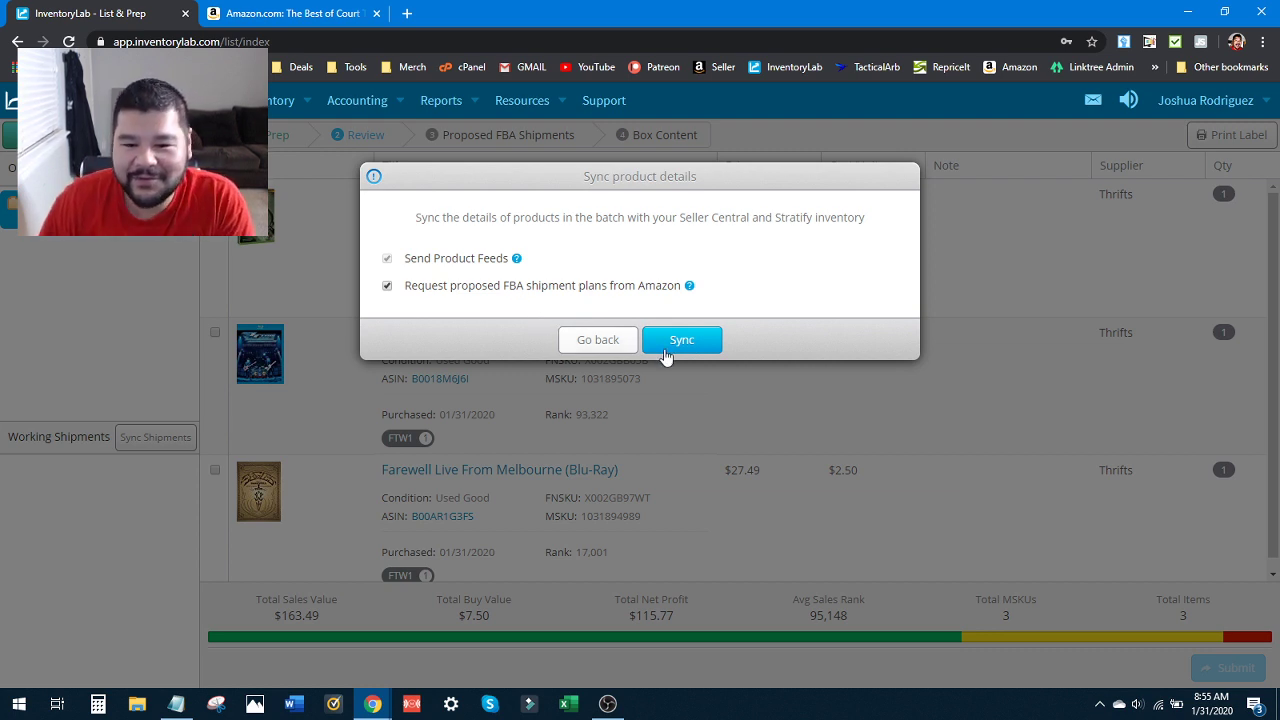
{"action": "left_click", "coordinate": [592, 343]}
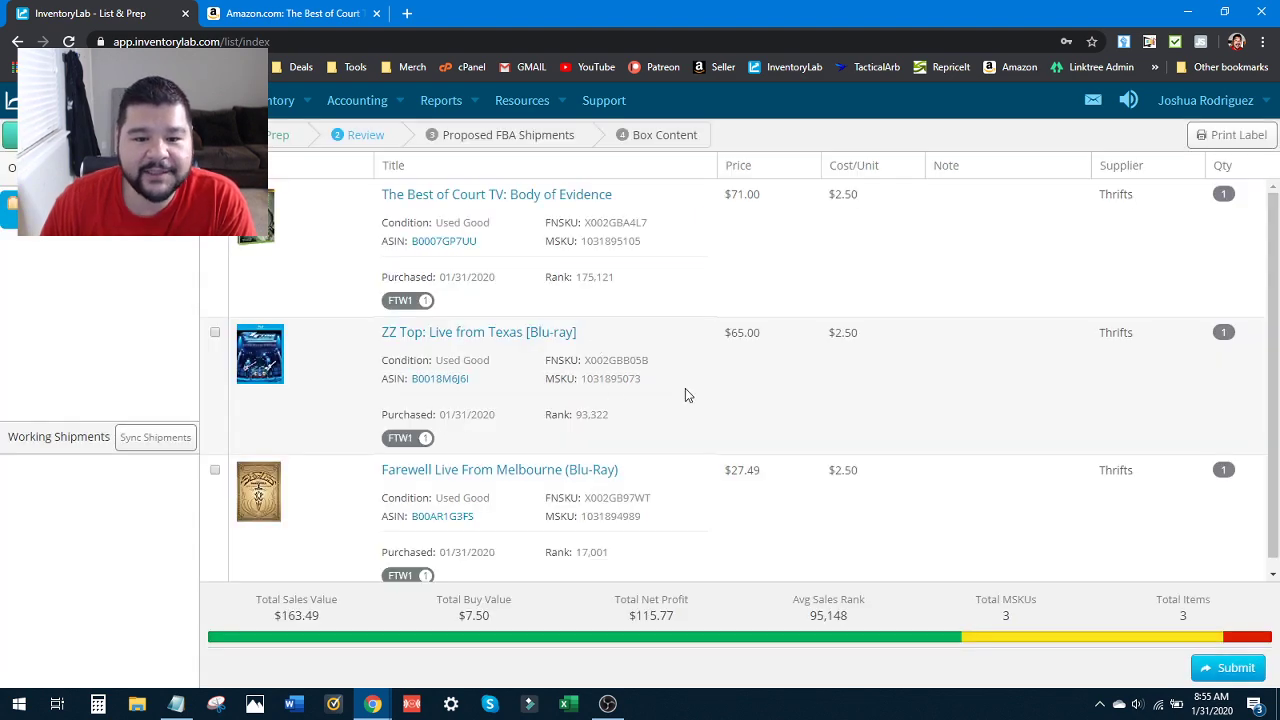
{"action": "scroll", "coordinate": [685, 394], "scroll_direction": "down", "scroll_amount": 1}
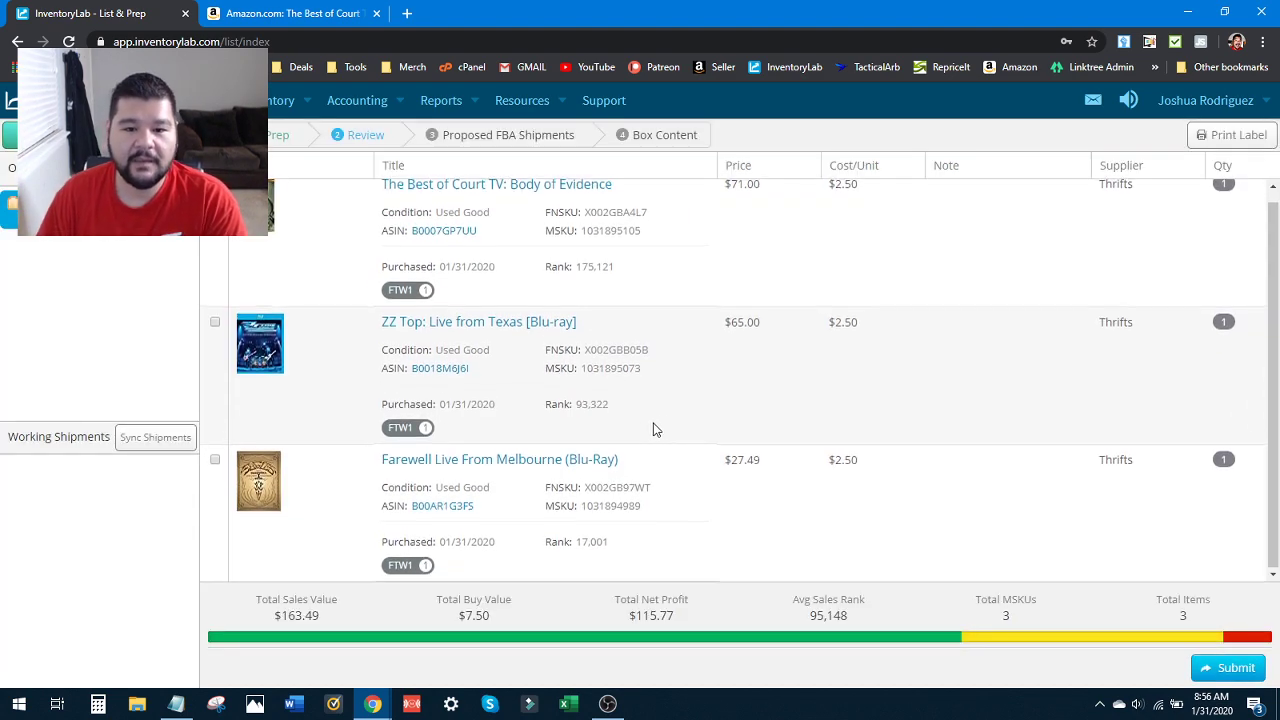
{"action": "scroll", "coordinate": [651, 429], "scroll_direction": "up", "scroll_amount": 1}
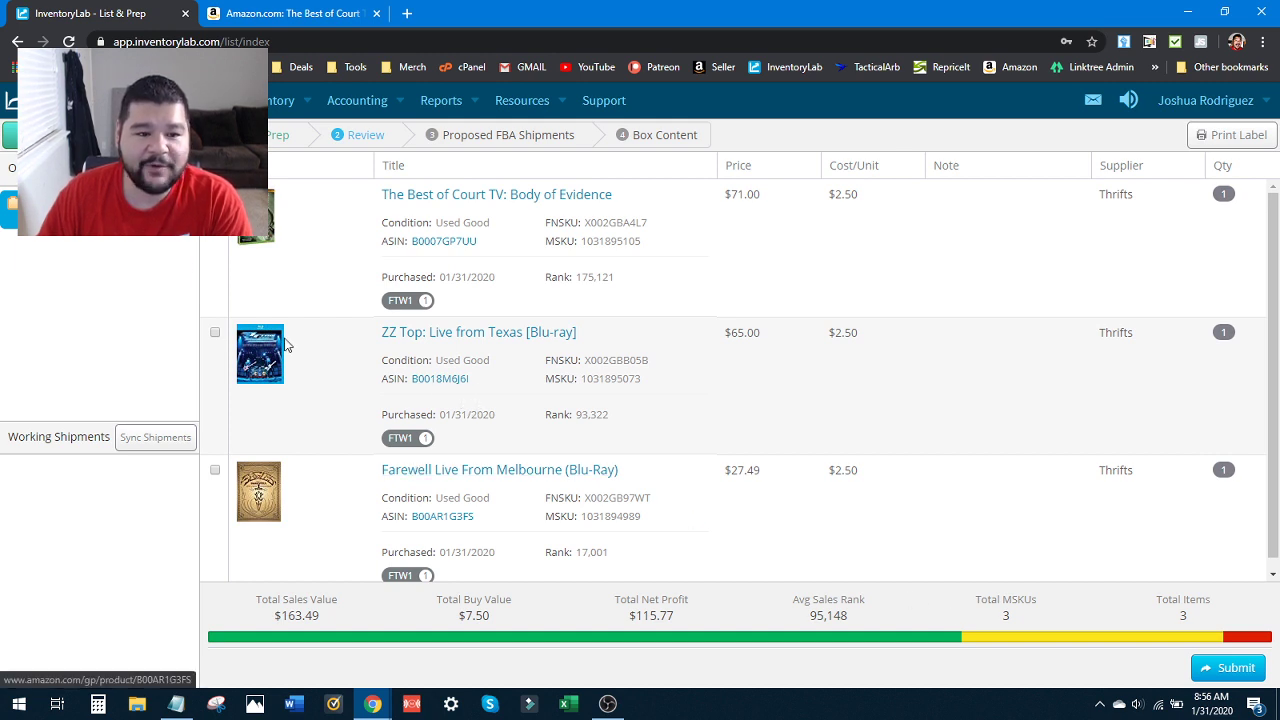
{"action": "left_click", "coordinate": [255, 134]}
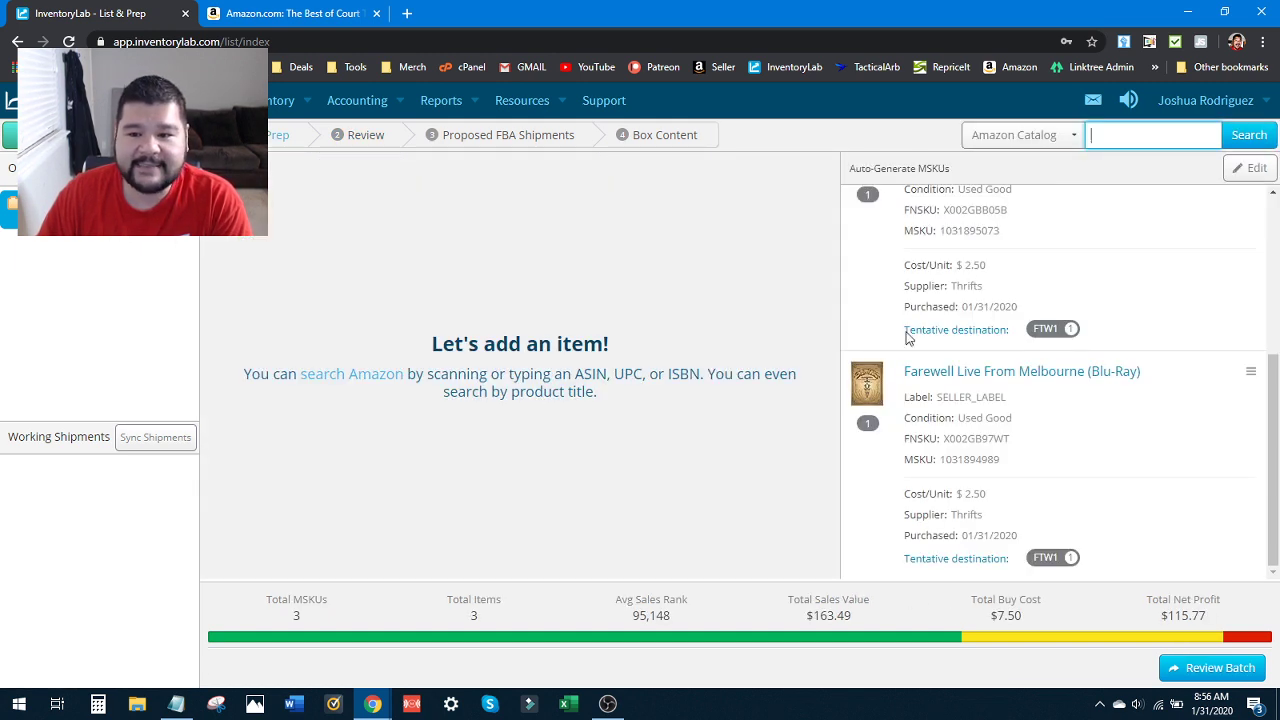
{"action": "scroll", "coordinate": [1100, 220], "scroll_direction": "up", "scroll_amount": 3}
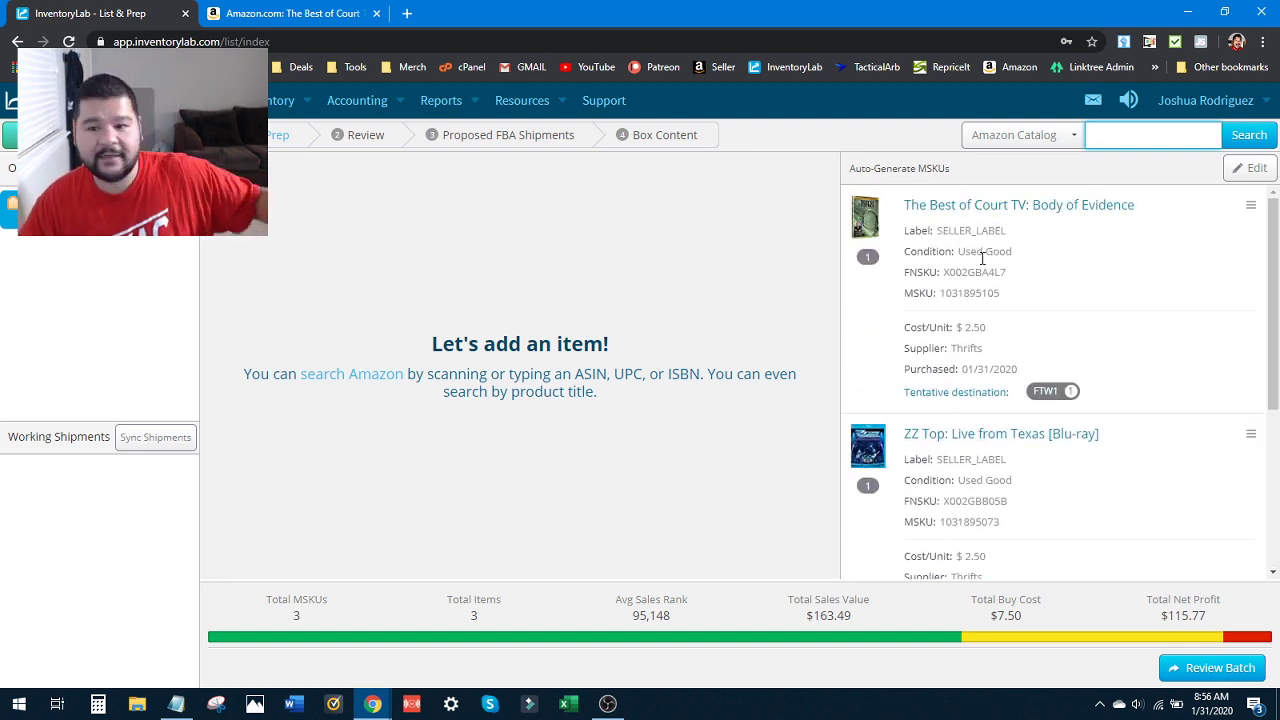
{"action": "type", "text": "027616885746"}
{"action": "key", "text": "Return"}
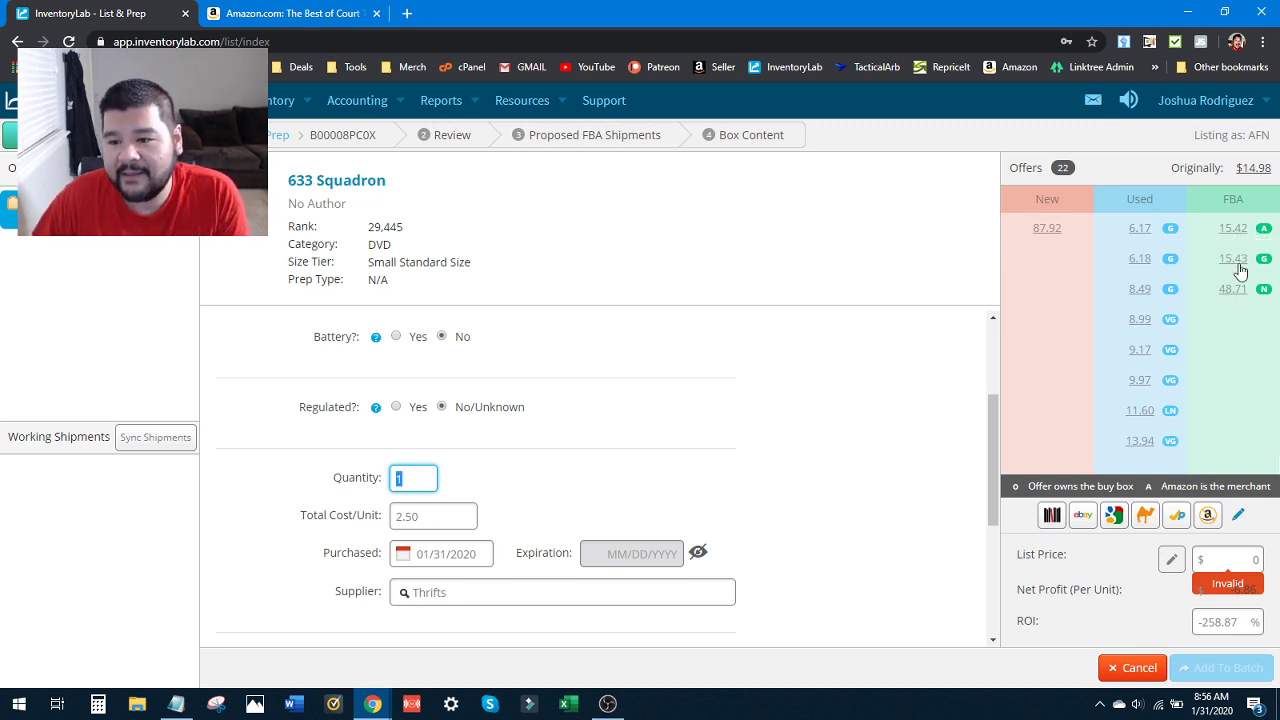
{"action": "left_click", "coordinate": [1233, 229]}
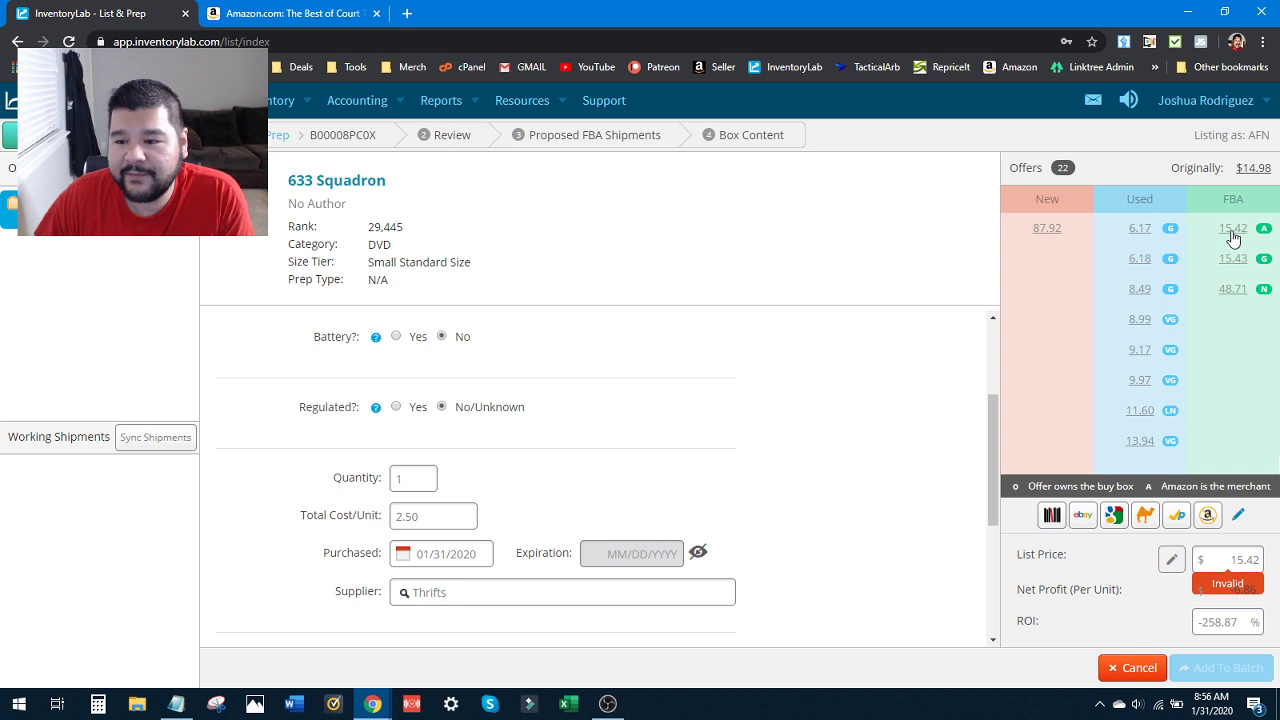